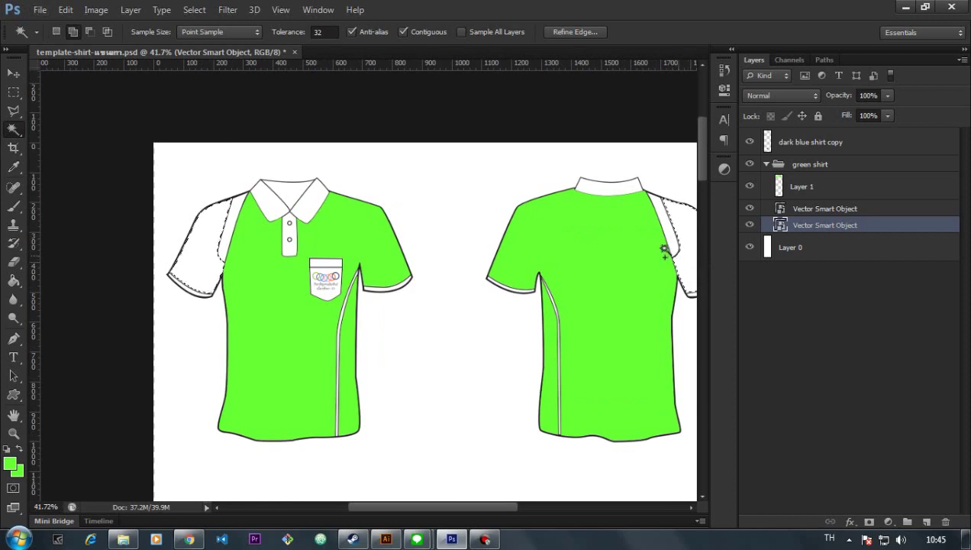
- Paint the selected sleeves of the front and back shirts black on Layer 1, then clear the selection
click(19, 470)
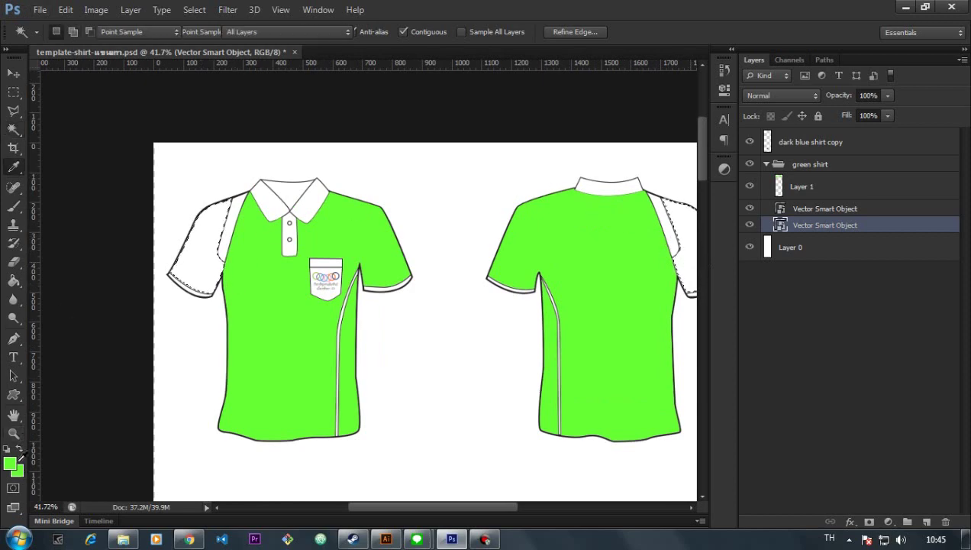
click(427, 395)
click(732, 186)
click(867, 189)
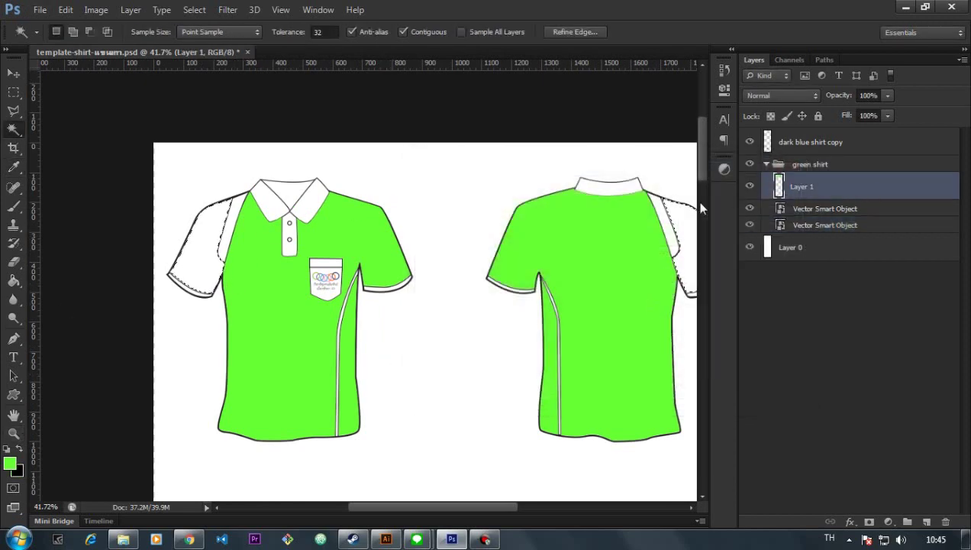
key(b)
scroll(432, 206, down, 2)
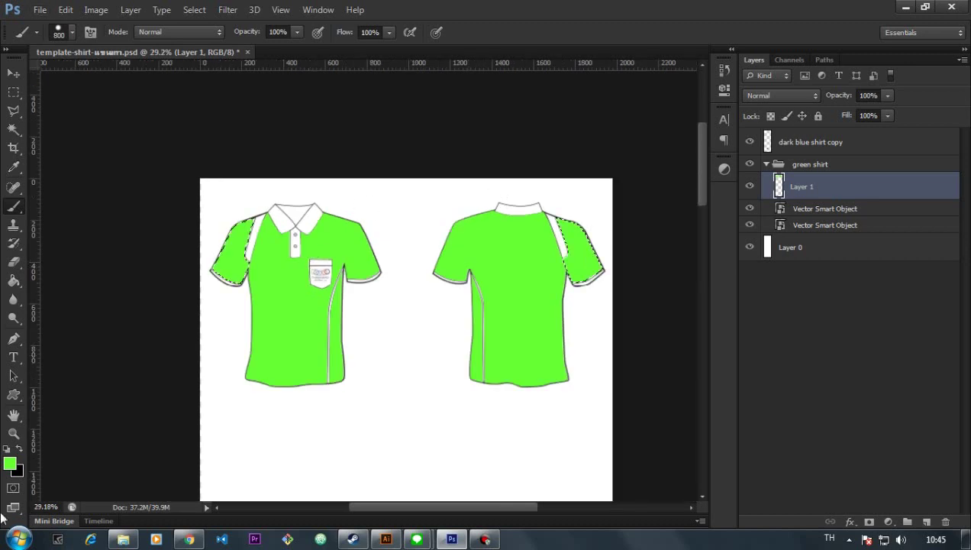
click(20, 449)
drag(229, 251, 611, 243)
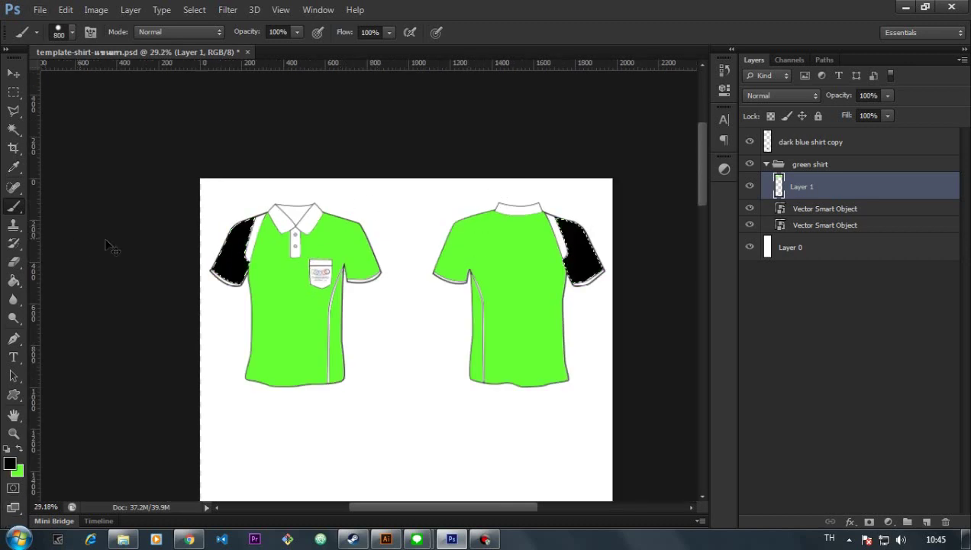
key(ctrl+d)
- Select the white shoulder stripes and collars of both shirt views on the lower Vector Smart Object with the Magic Wand
key(w)
click(925, 229)
scroll(258, 235, up, 3)
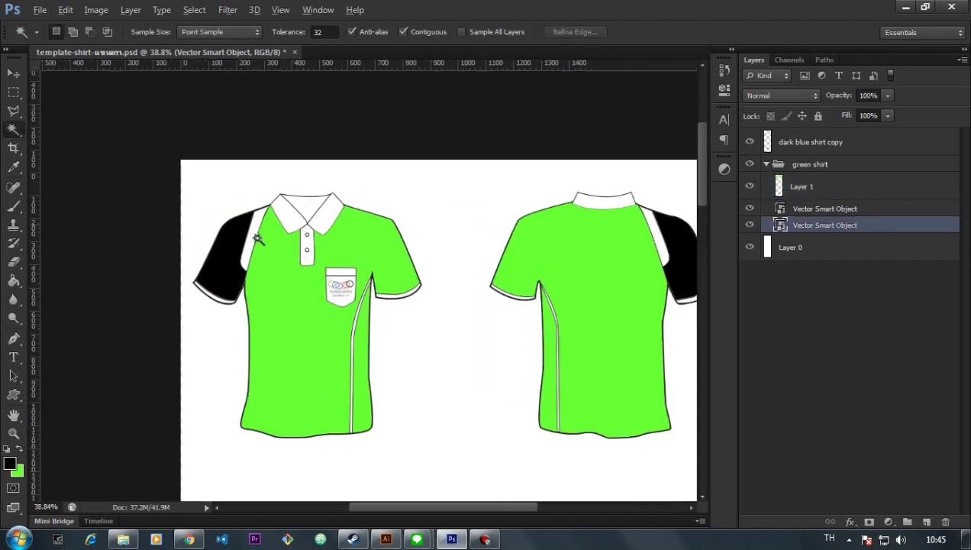
click(252, 237)
shift+click(295, 215)
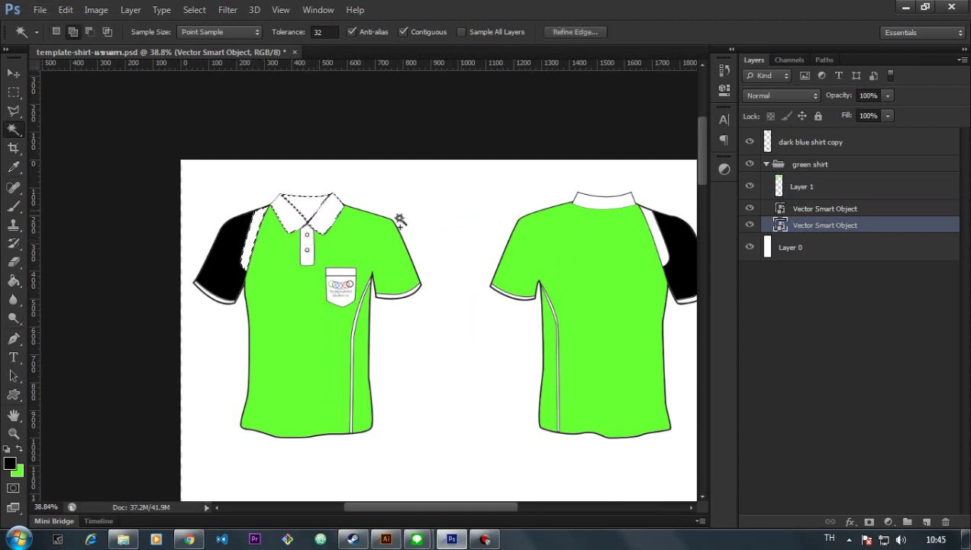
shift+click(594, 206)
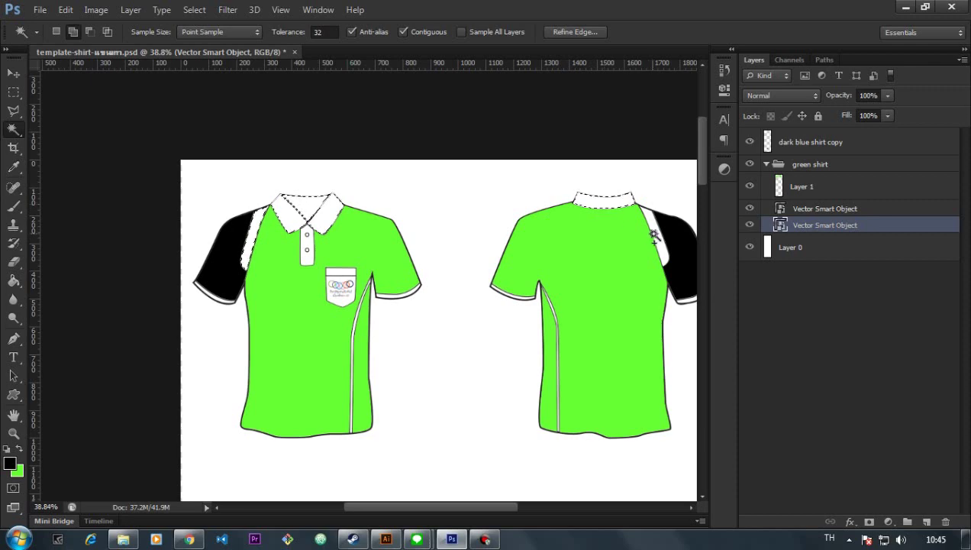
shift+click(653, 232)
- Add the white cuff bands on both sleeves of the front shirt to the selection
scroll(207, 202, up, 6)
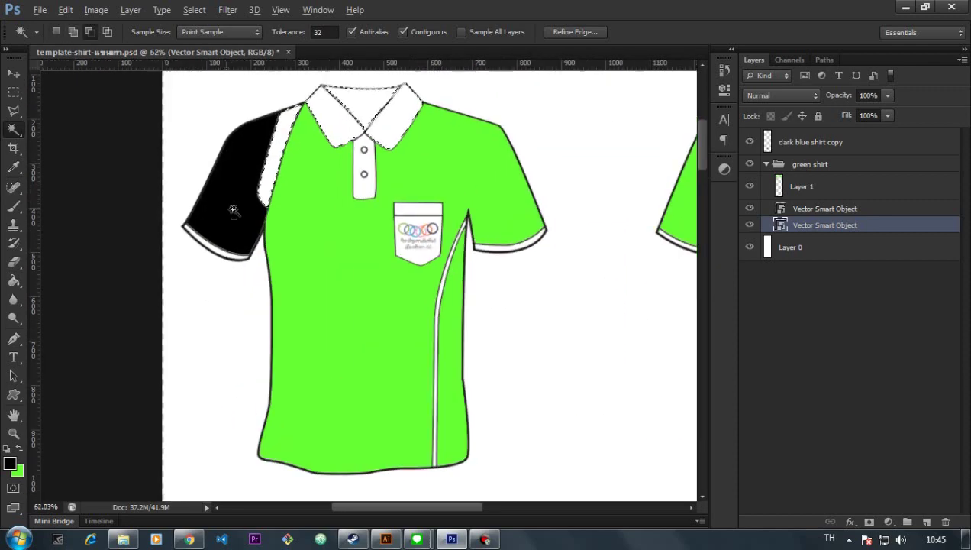
shift+click(217, 286)
scroll(370, 280, down, 7)
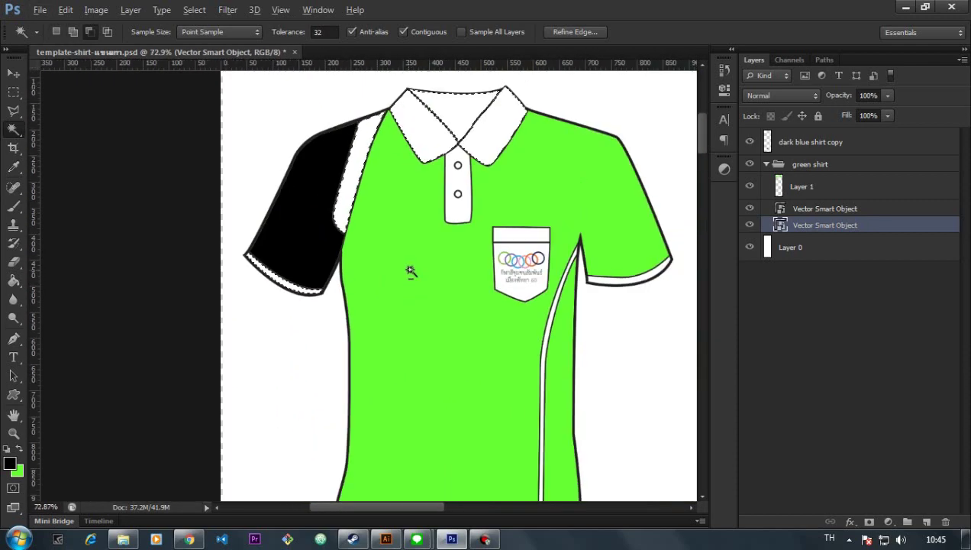
scroll(572, 277, up, 6)
scroll(503, 290, down, 5)
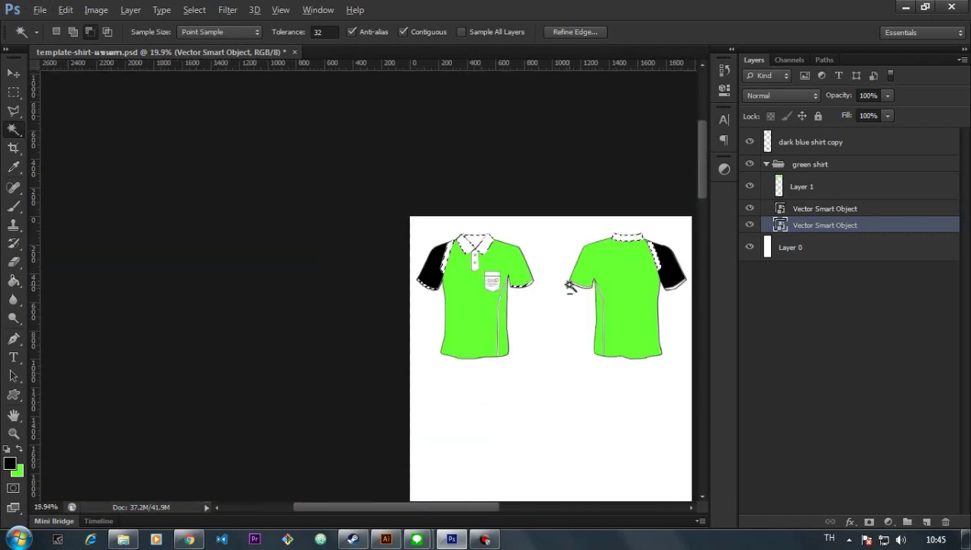
- Add the white cuff bands on both sleeves of the back shirt to the selection
scroll(563, 282, up, 6)
shift+click(466, 316)
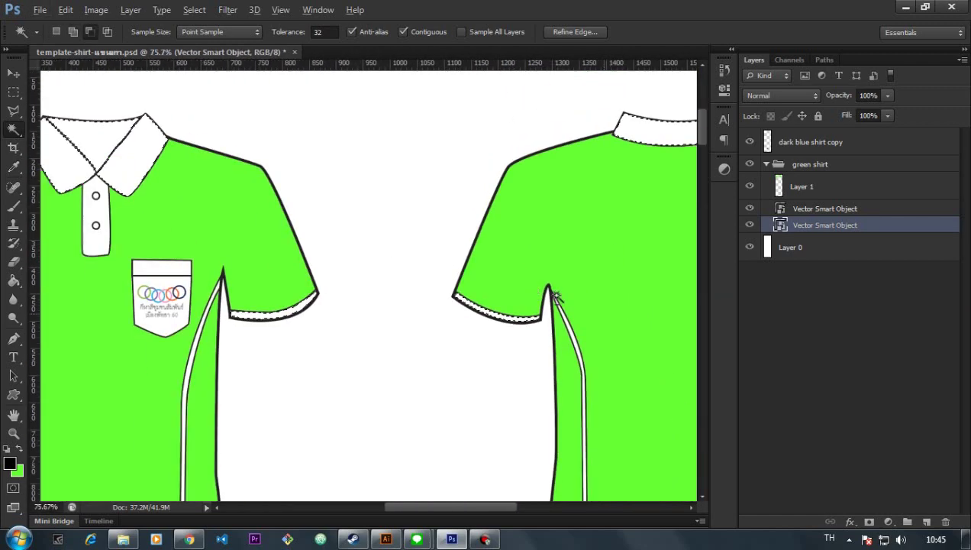
scroll(488, 306, down, 5)
scroll(650, 304, up, 1)
scroll(650, 304, up, 3)
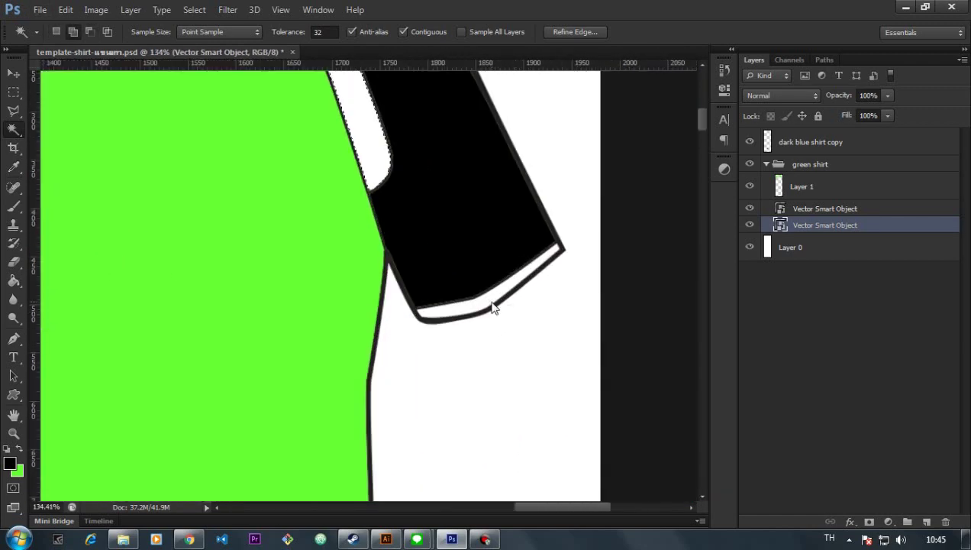
scroll(494, 305, down, 3)
scroll(228, 324, up, 5)
scroll(279, 334, down, 1)
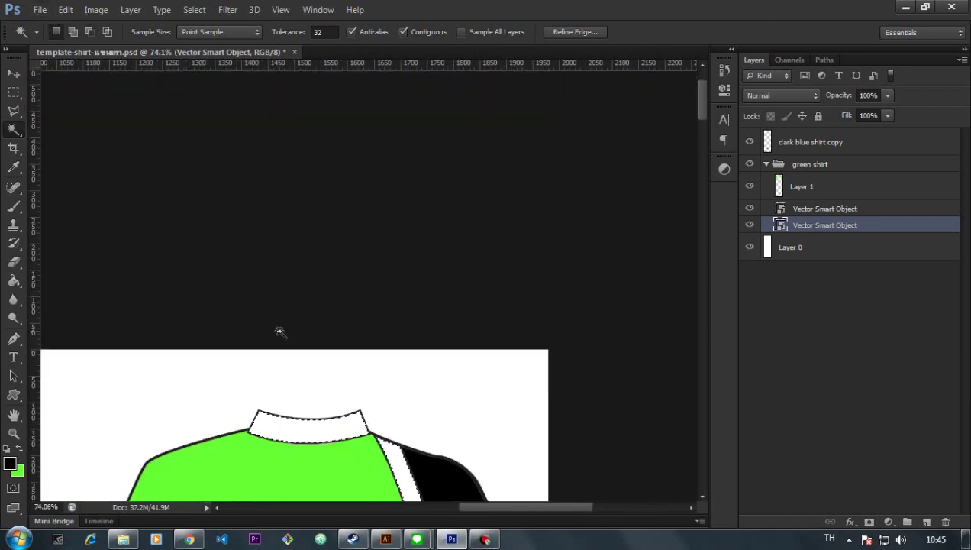
- Add the narrow white side stripe of the back shirt to the selection
scroll(279, 333, down, 5)
scroll(191, 473, up, 6)
scroll(290, 366, down, 2)
scroll(292, 336, up, 4)
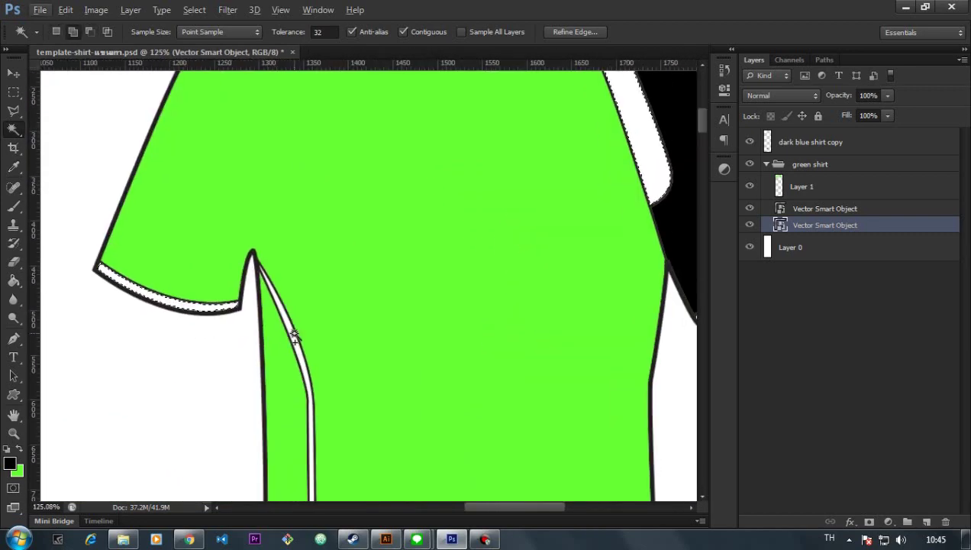
scroll(294, 333, down, 4)
scroll(294, 334, down, 3)
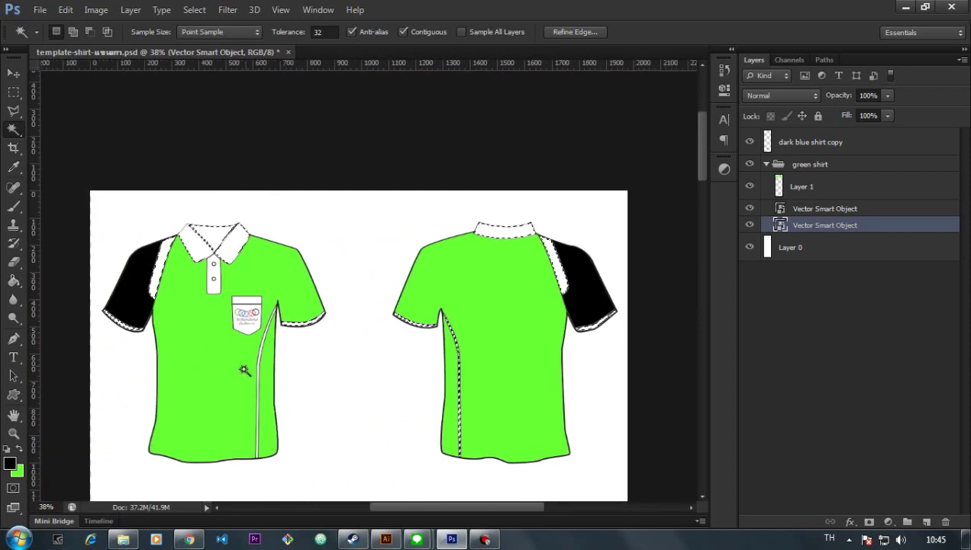
- Add the front shirt's white side stripe and the pocket's upper band to the selection
scroll(229, 393, up, 4)
scroll(263, 378, up, 2)
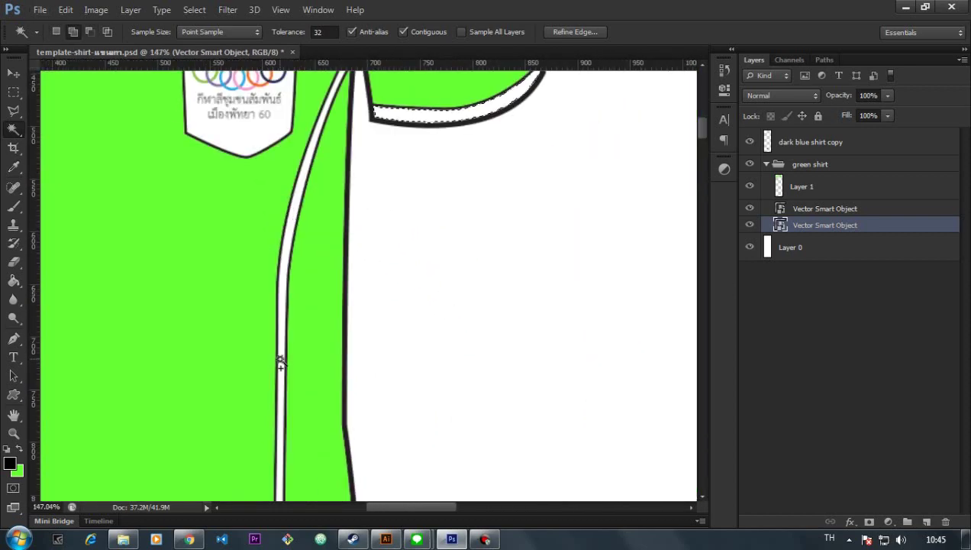
scroll(245, 324, down, 5)
scroll(239, 271, up, 3)
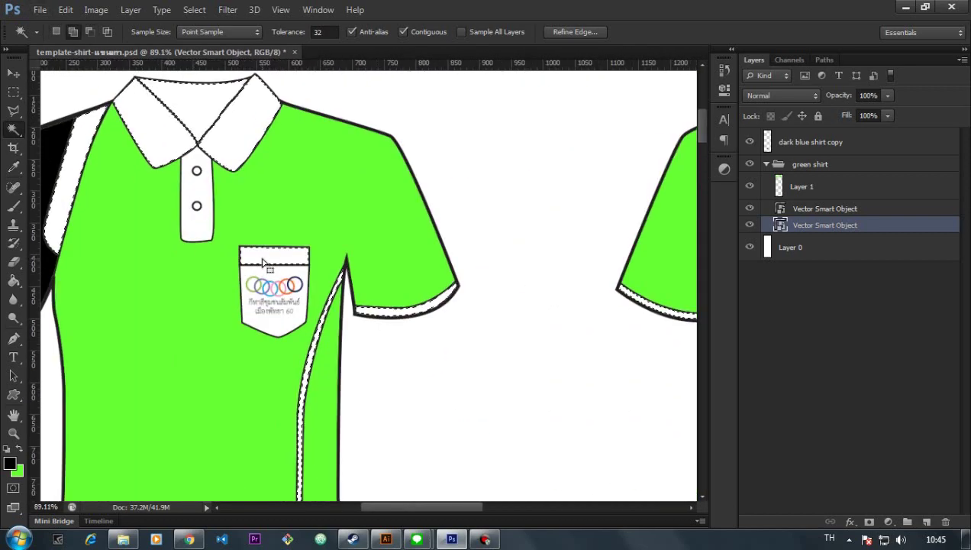
scroll(305, 276, down, 4)
- Paint the selected trim dark gray on Layer 1, sampling the color from the small reference shirt's collar, and deselect
key(b)
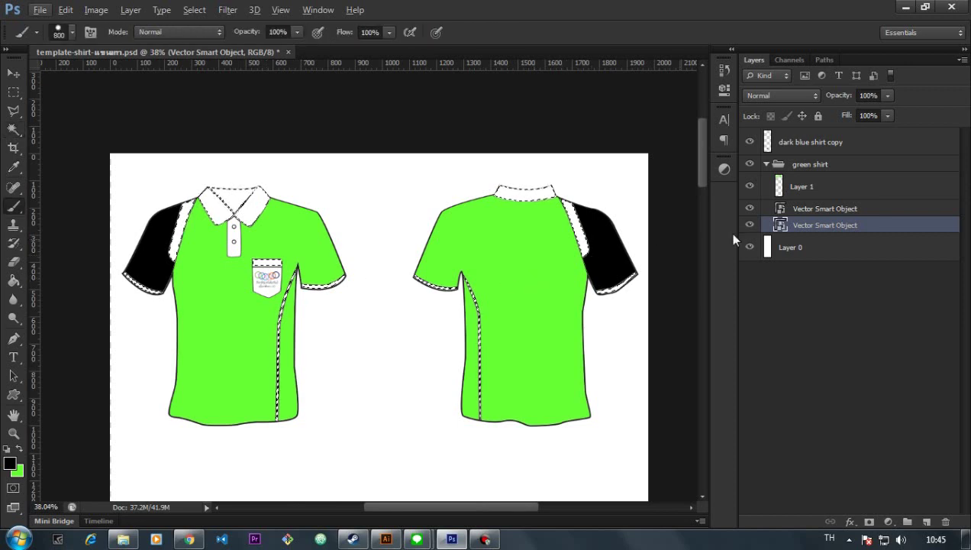
click(809, 187)
key(x)
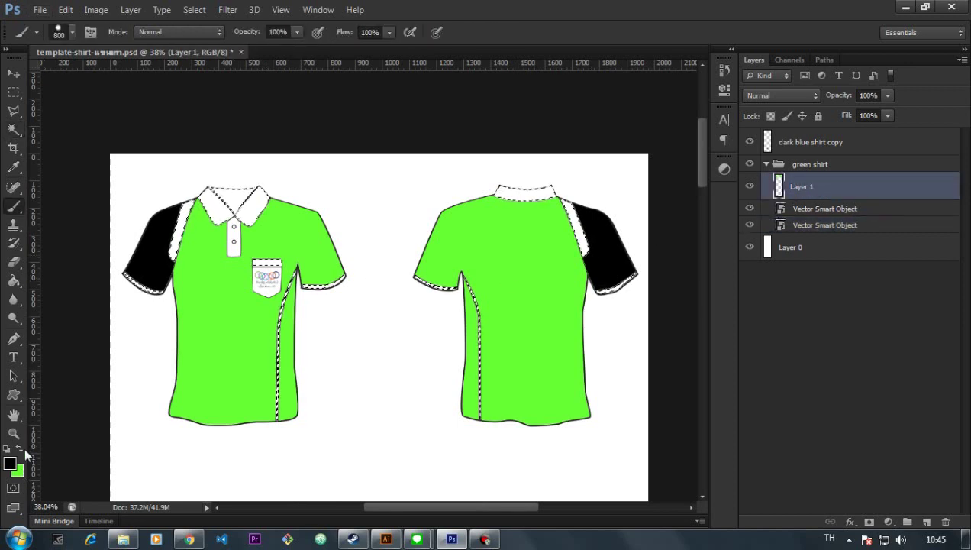
scroll(453, 382, down, 6)
scroll(386, 352, down, 8)
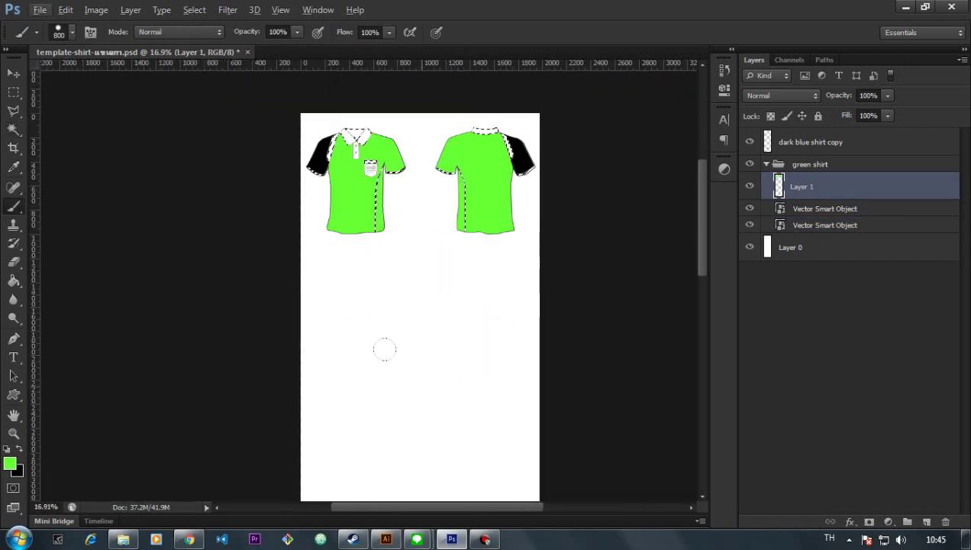
scroll(395, 361, up, 10)
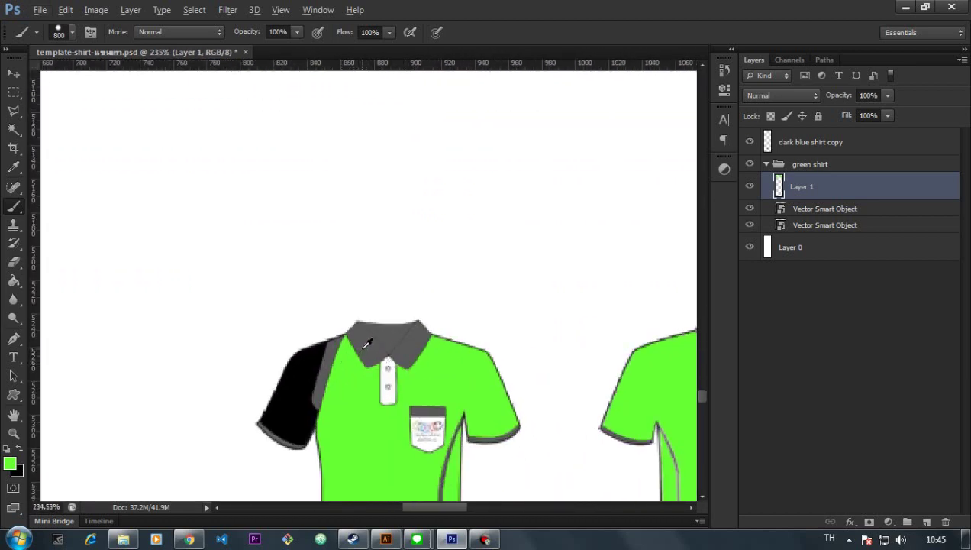
alt+click(364, 347)
scroll(365, 313, down, 10)
scroll(343, 149, up, 8)
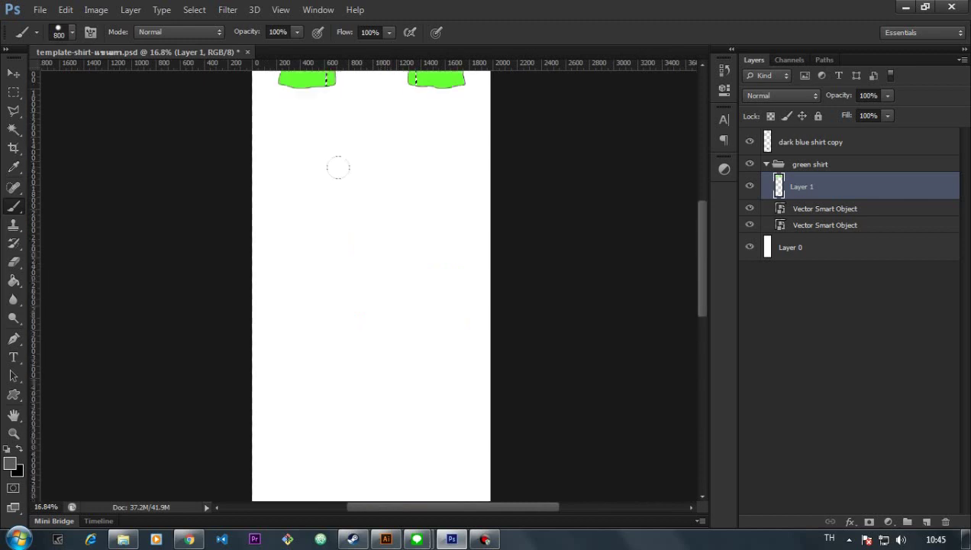
scroll(344, 169, up, 5)
scroll(368, 163, up, 2)
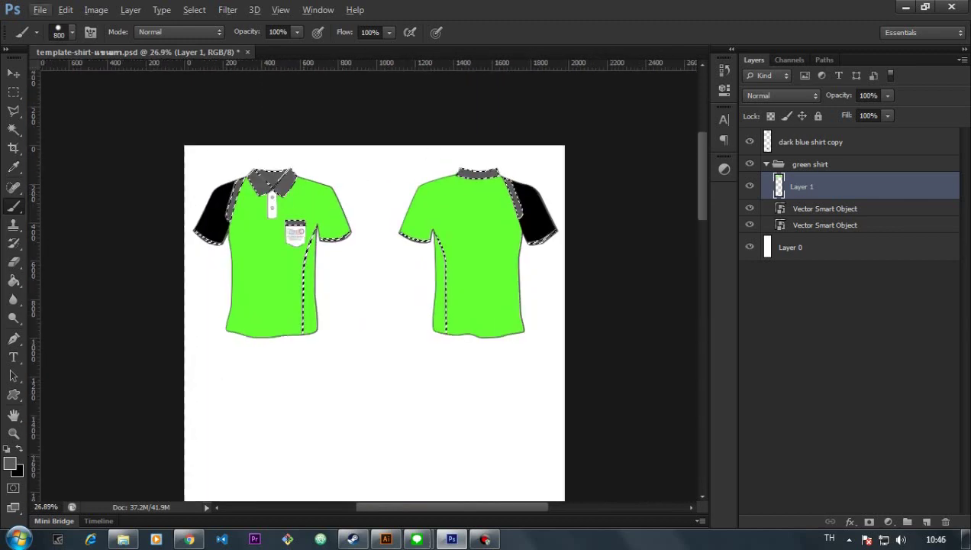
key(ctrl+d)
- Collapse the green shirt group and duplicate it
scroll(574, 199, up, 6)
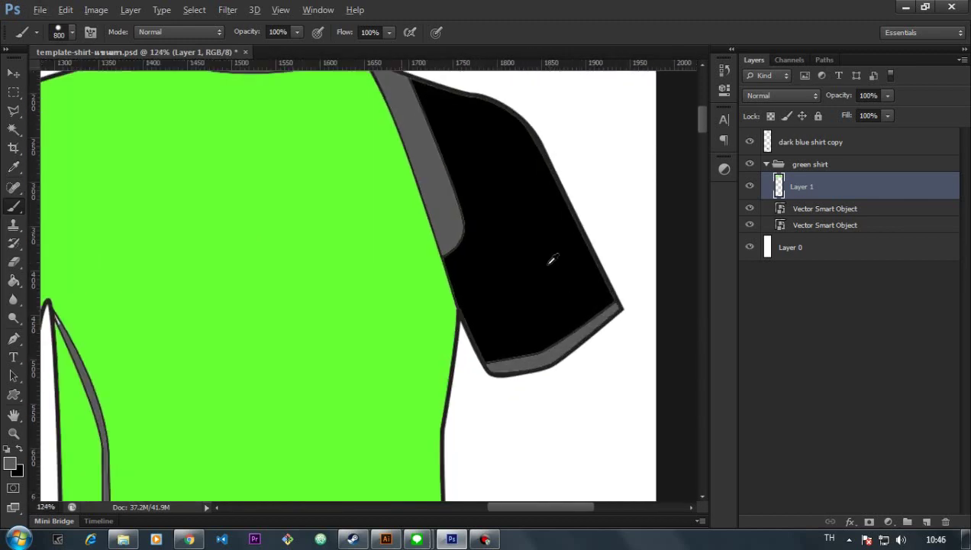
scroll(443, 207, down, 5)
scroll(174, 256, up, 1)
scroll(281, 264, down, 2)
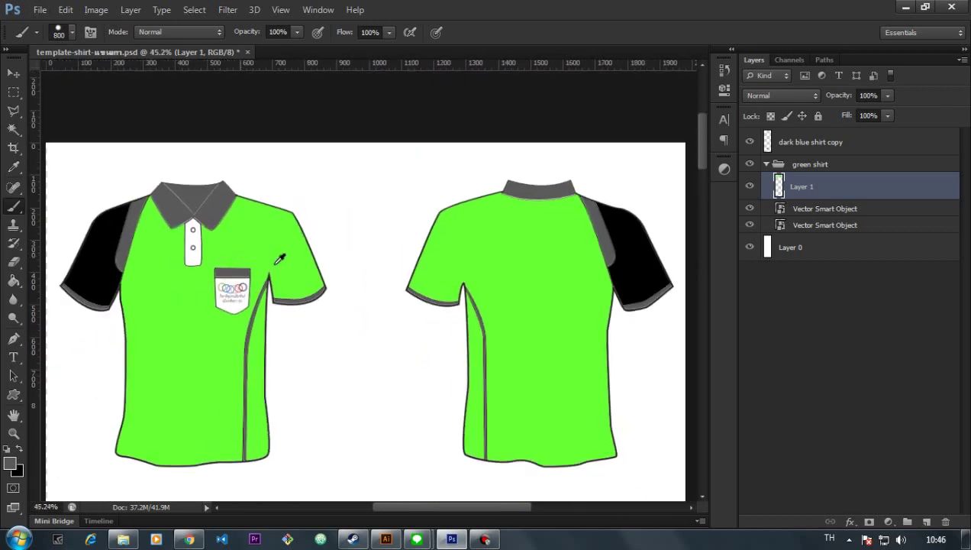
scroll(268, 337, up, 2)
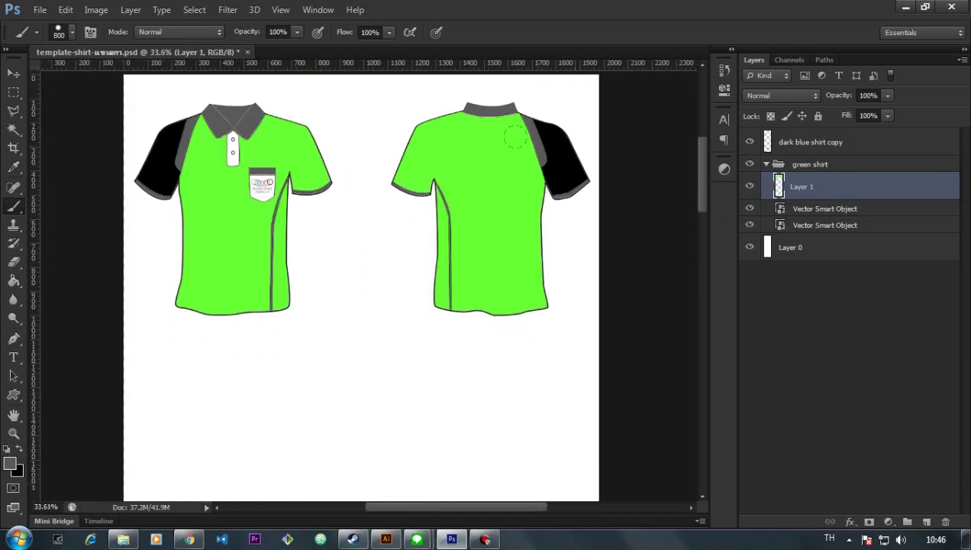
click(767, 164)
click(814, 166)
key(ctrl+j)
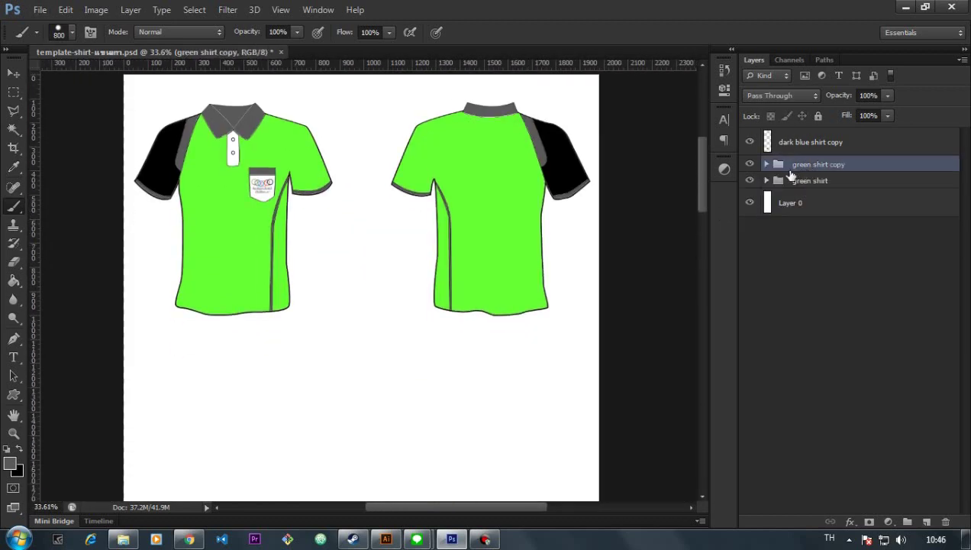
- Move the duplicated green shirt group straight down to Y 1587.50 px, directly below the original shirt row
key(ctrl+t)
key(shift+Down)
key(shift+Down)
key(shift+Down)
key(shift+Down)
key(shift+Down)
key(shift+Down)
key(shift+Down)
key(shift+Down)
key(shift+Down)
key(shift+Down)
key(shift+Down)
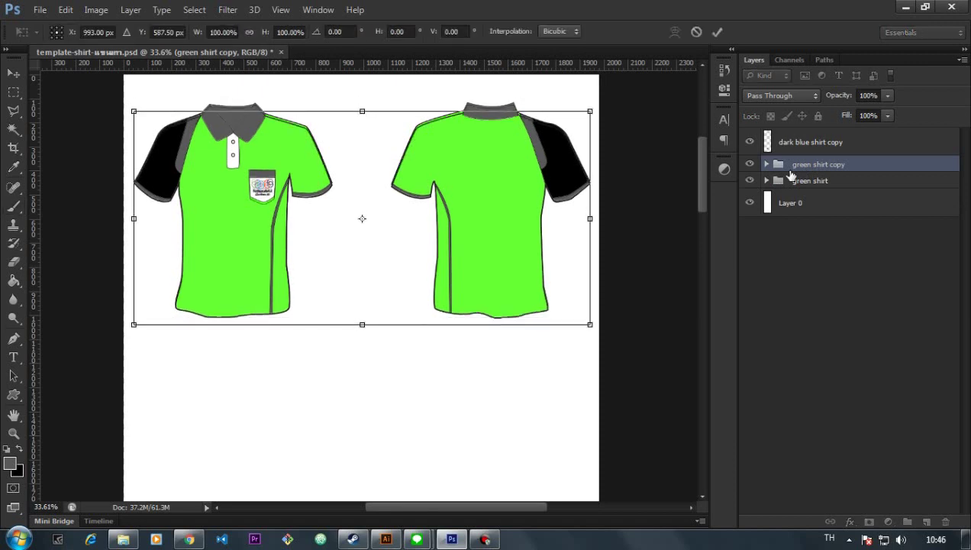
key(shift+Down)
key(shift+Down)
key(shift+Down)
key(shift+Down)
key(shift+Down)
key(shift+Down)
key(shift+Down)
key(shift+Down)
key(shift+Down)
key(shift+Down)
key(shift+Down)
key(shift+Down)
key(shift+Down)
key(shift+Down)
key(shift+Down)
key(shift+Down)
key(shift+Down)
key(shift+Down)
key(shift+Down)
key(shift+Down)
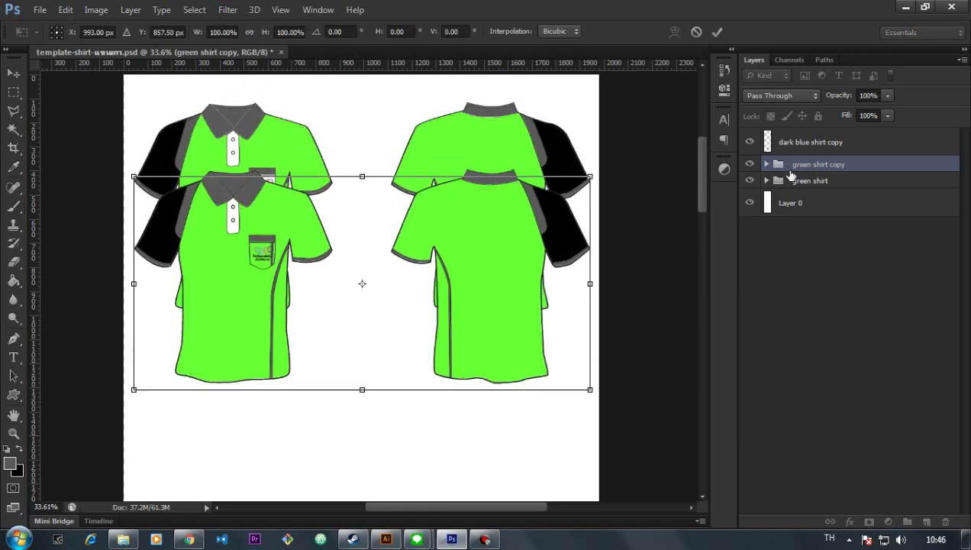
key(shift+Down)
key(shift+Down)
key(shift+Down)
key(shift+Down)
key(shift+Down)
key(shift+Down)
key(shift+Down)
key(shift+Down)
key(shift+Down)
key(shift+Down)
key(shift+Down)
key(shift+Down)
key(shift+Down)
key(shift+Down)
key(shift+Down)
key(shift+Down)
key(shift+Down)
key(shift+Down)
key(shift+Down)
key(shift+Down)
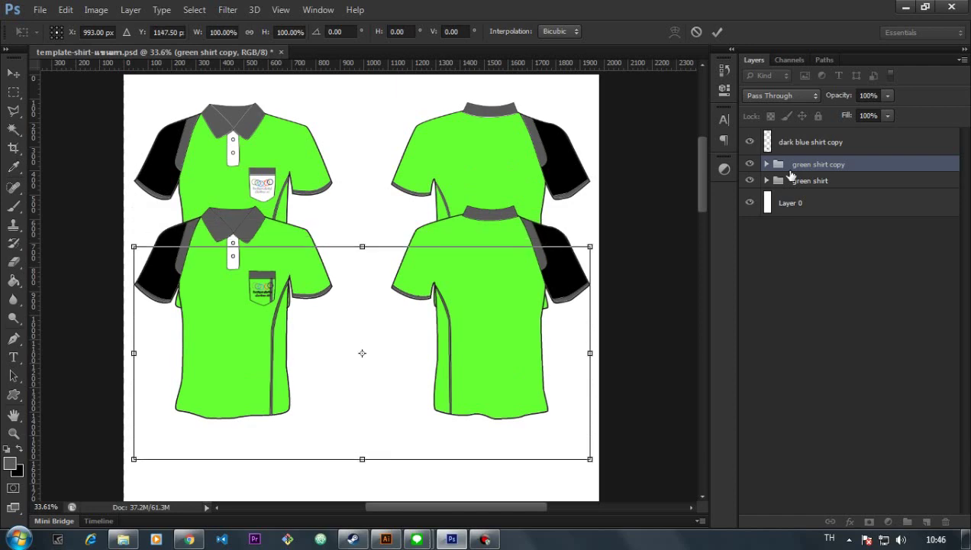
key(shift+Down)
scroll(464, 257, down, 6)
scroll(410, 293, up, 3)
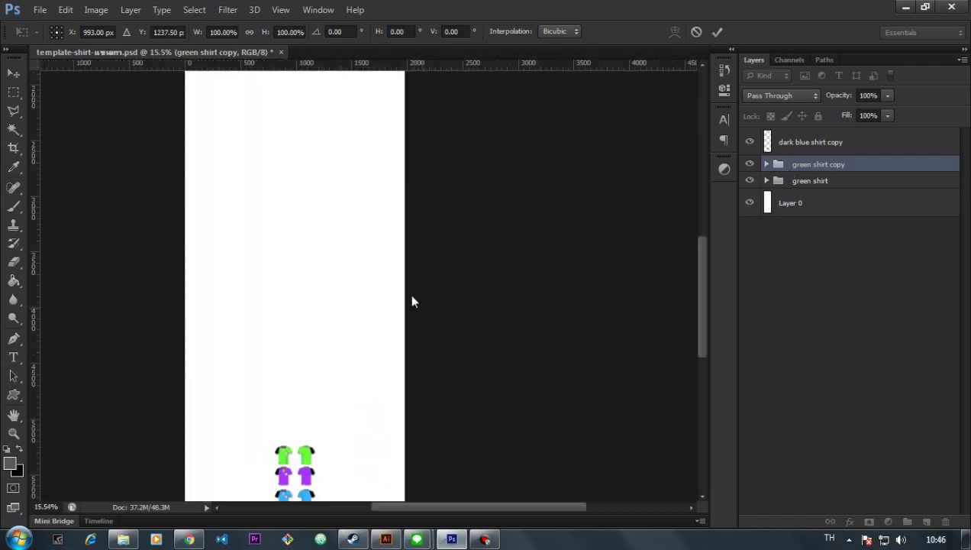
drag(699, 303, 698, 237)
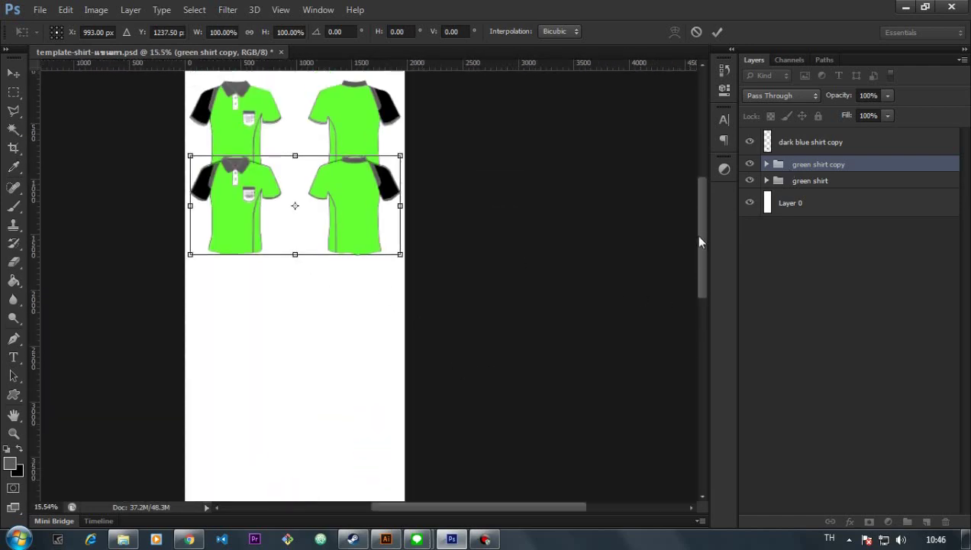
key(shift+Down)
key(shift+Down)
key(shift+Down)
key(shift+Down)
key(shift+Down)
key(shift+Down)
key(shift+Down)
key(shift+Down)
key(shift+Down)
key(shift+Down)
key(shift+Down)
key(shift+Down)
key(shift+Down)
key(shift+Down)
key(shift+Down)
key(shift+Down)
key(shift+Down)
key(shift+Down)
key(shift+Down)
key(shift+Down)
key(shift+Down)
key(shift+Down)
key(shift+Down)
key(shift+Down)
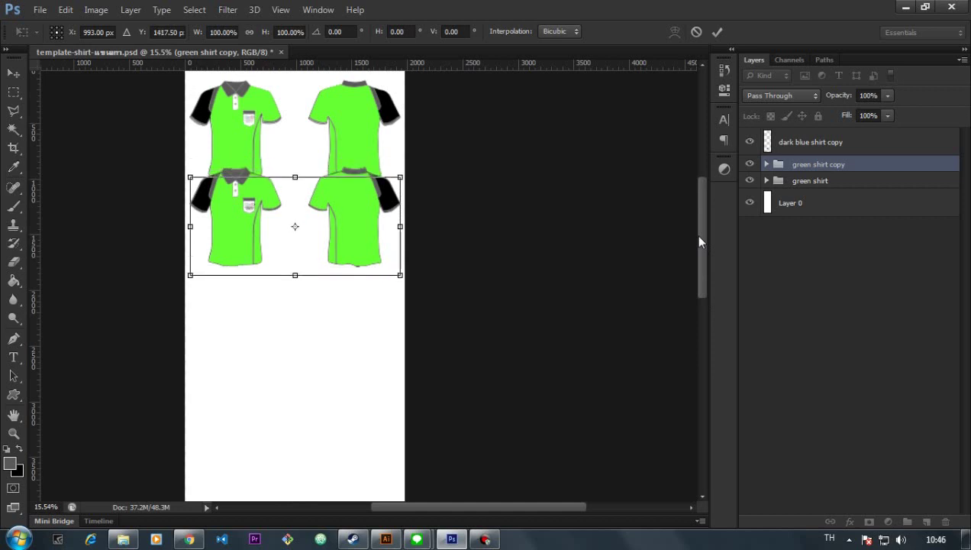
key(shift+Down)
key(shift+Down)
key(shift+Down)
key(shift+Down)
key(shift+Down)
key(shift+Down)
key(shift+Down)
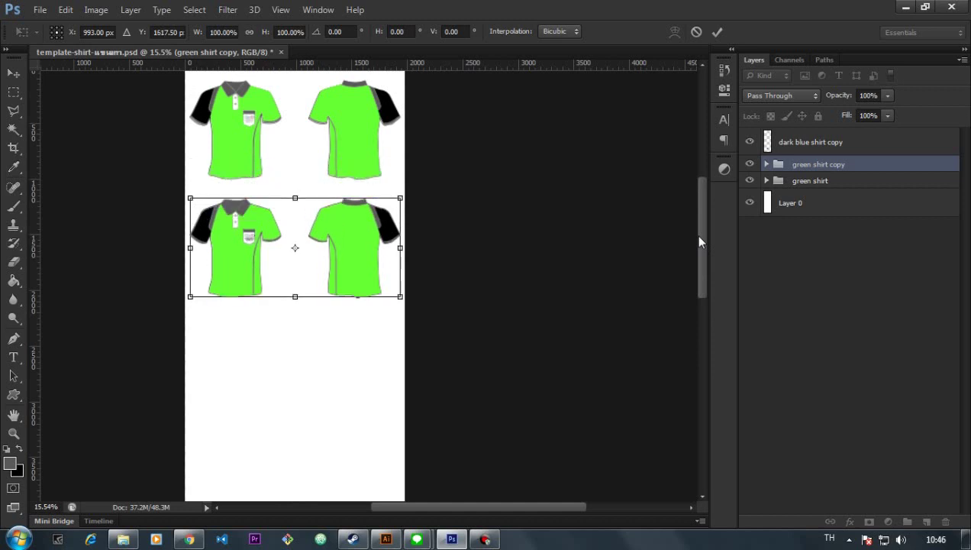
key(shift+Up)
key(shift+Up)
key(shift+Up)
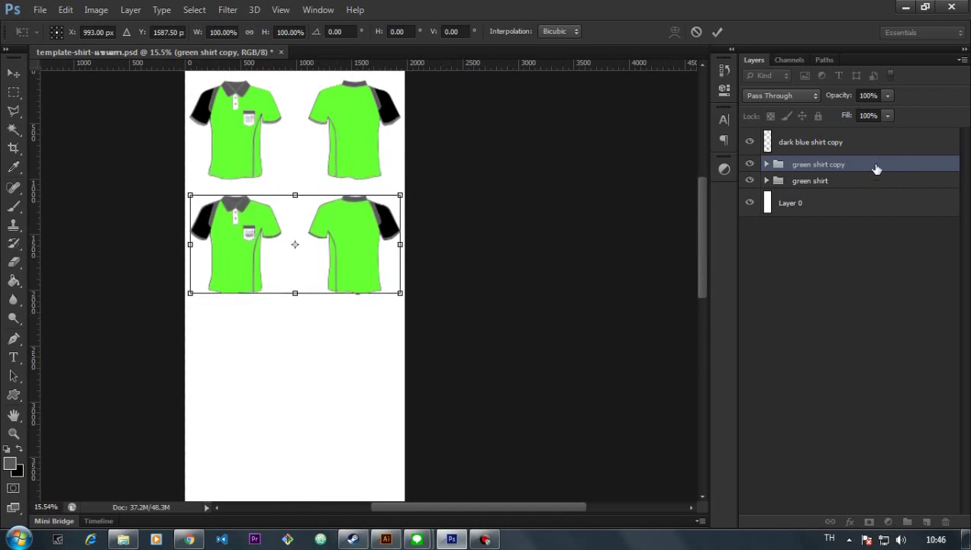
key(b)
- Duplicate both green shirt groups together and place the copies as two more rows below the existing ones
click(868, 178)
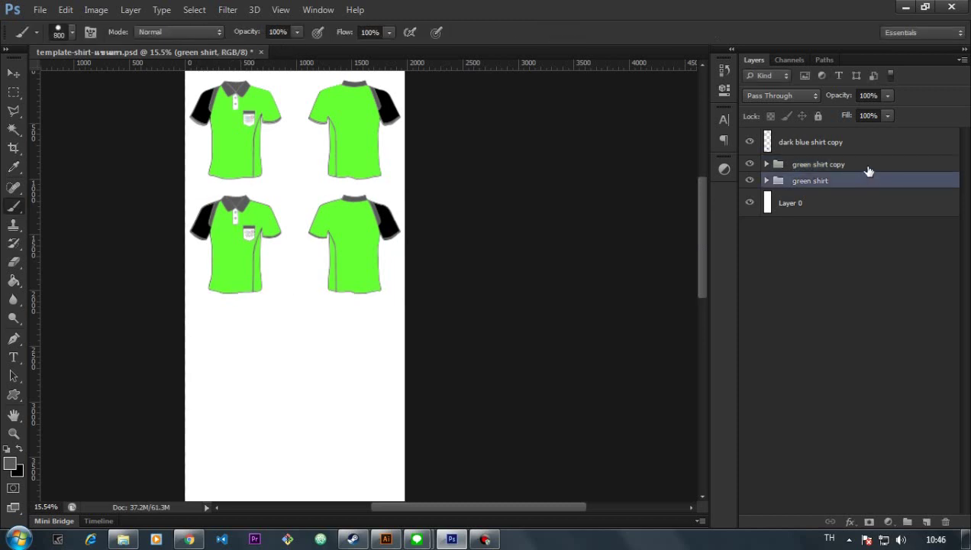
shift+click(868, 169)
key(ctrl+j)
key(ctrl+t)
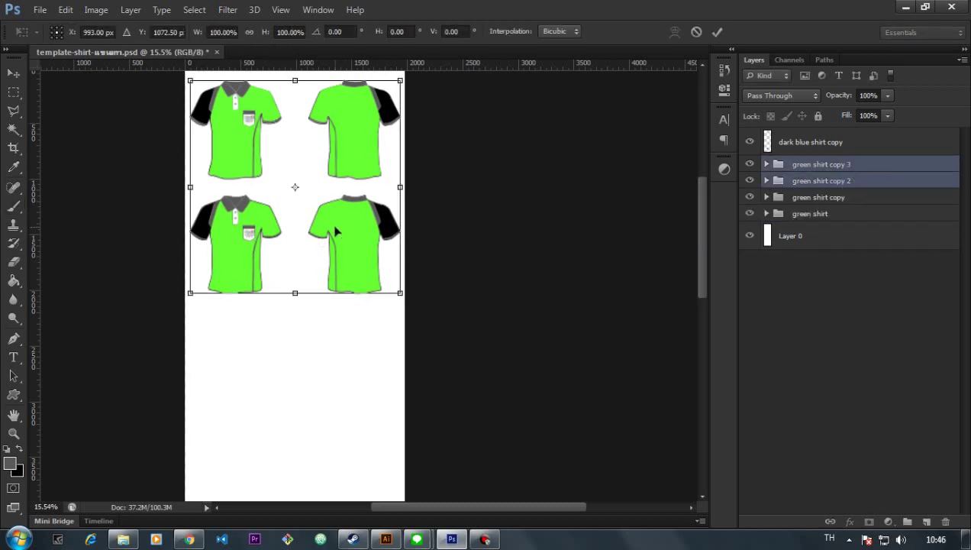
key(shift+Down)
key(shift+Down)
key(shift+Down)
key(shift+Down)
key(shift+Down)
drag(336, 231, 348, 412)
scroll(358, 382, down, 5)
scroll(306, 363, up, 2)
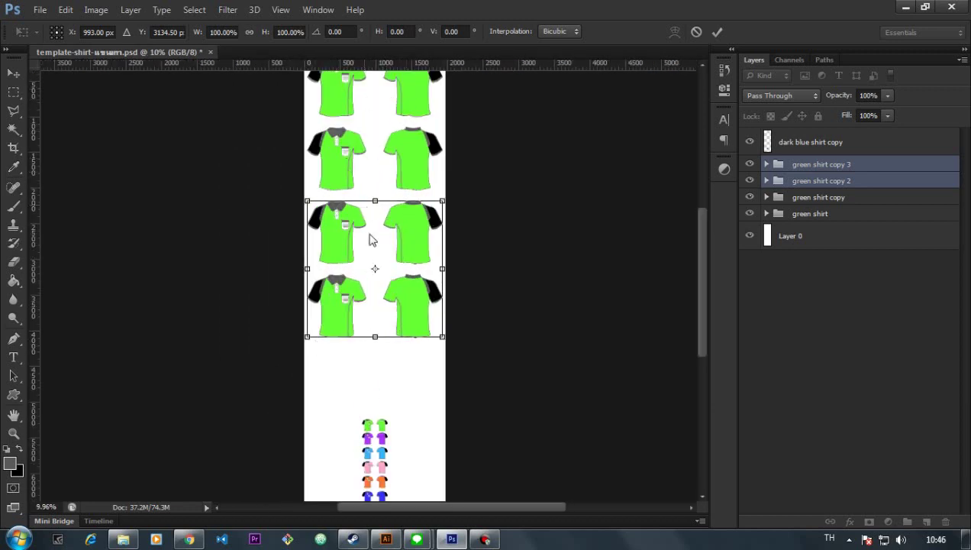
key(alt+space)
key(Escape)
key(Return)
key(b)
- Duplicate the two newest shirt groups again and move the copies down to the bottom of the canvas
scroll(379, 323, down, 2)
scroll(393, 301, up, 2)
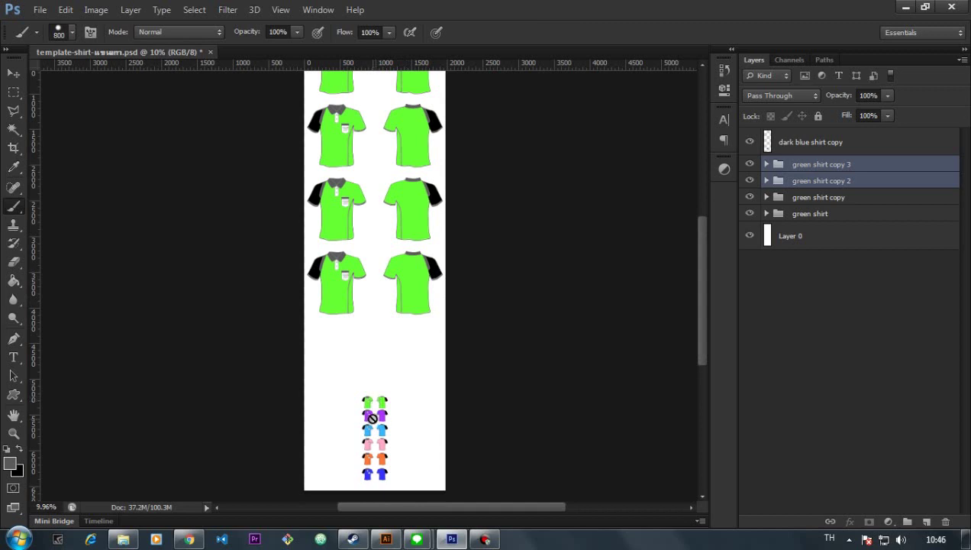
scroll(370, 417, up, 3)
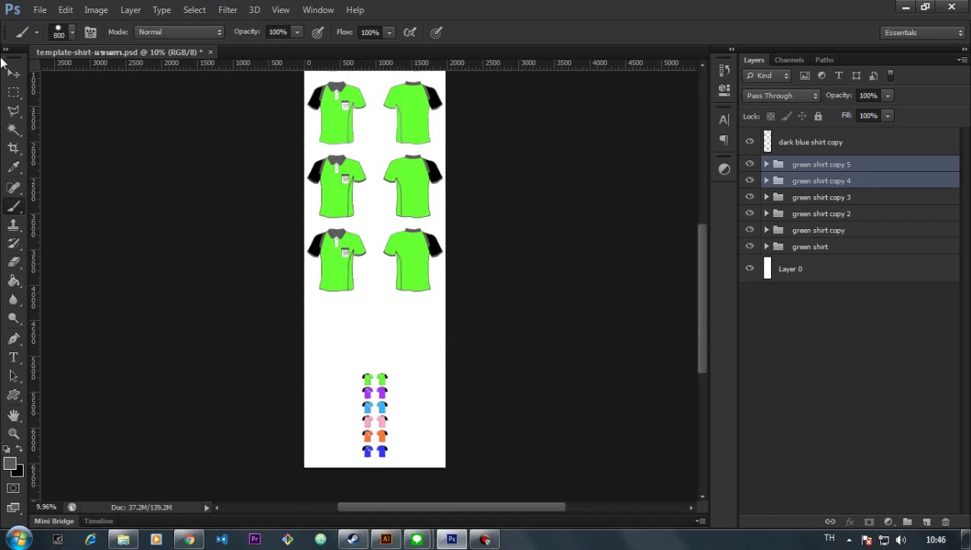
click(13, 72)
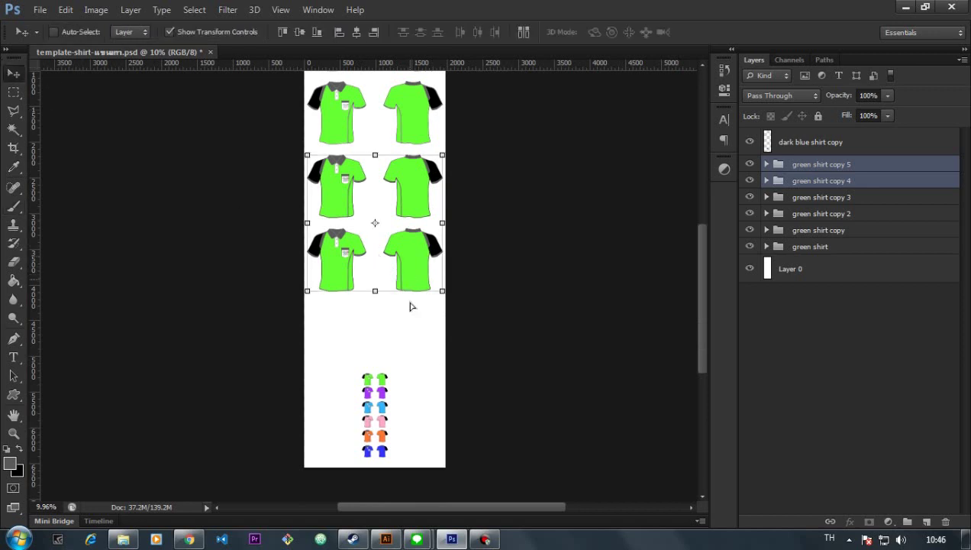
drag(410, 306, 410, 444)
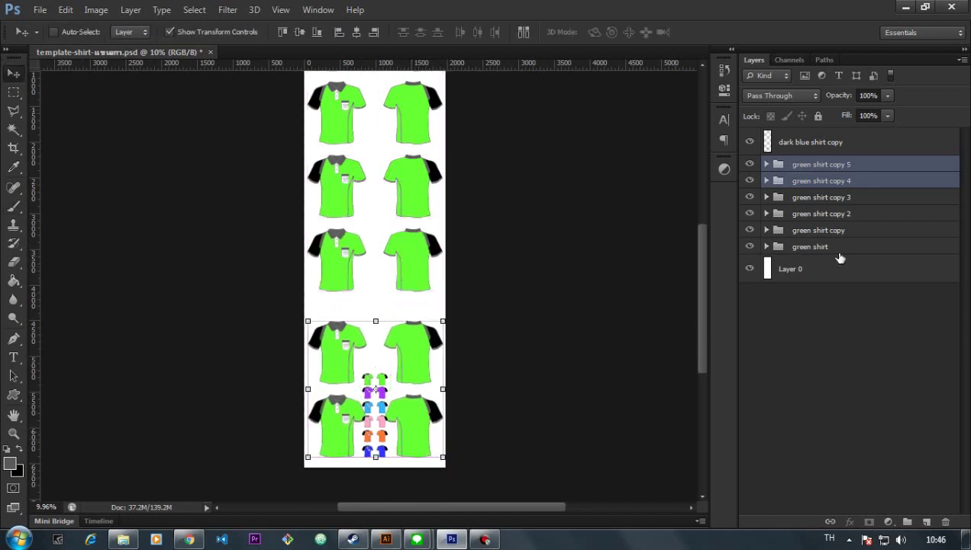
- Move the green shirt copy 2 and green shirt copy 3 groups down toward the middle of the canvas
click(841, 217)
shift+click(847, 197)
drag(419, 251, 411, 281)
- Align all six shirt groups with each other and with the white background Layer 0 by horizontal centers
click(814, 255)
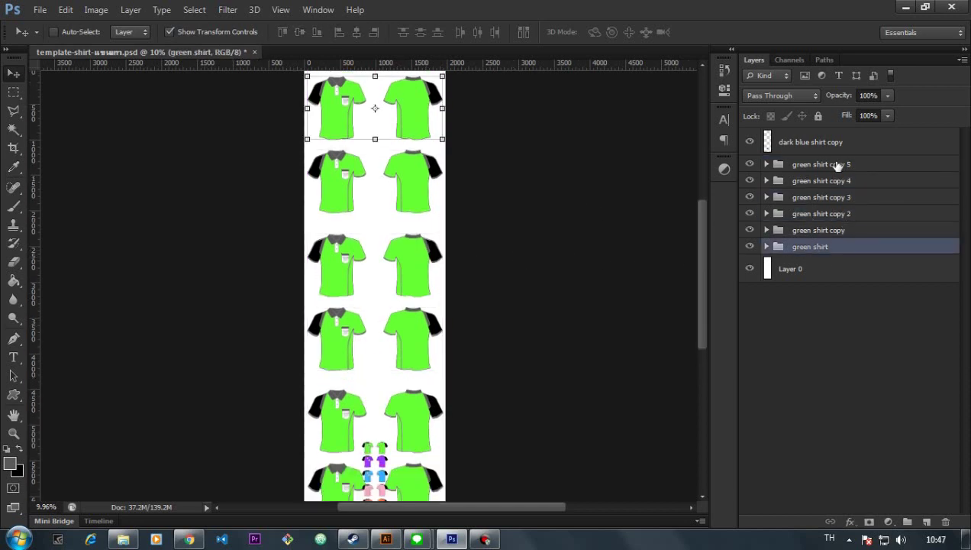
shift+click(776, 163)
scroll(440, 139, down, 2)
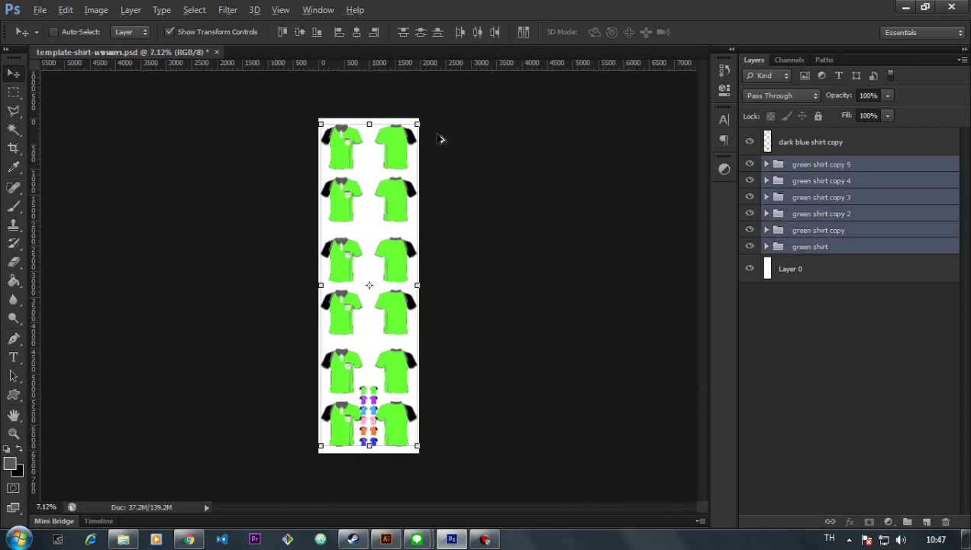
click(355, 32)
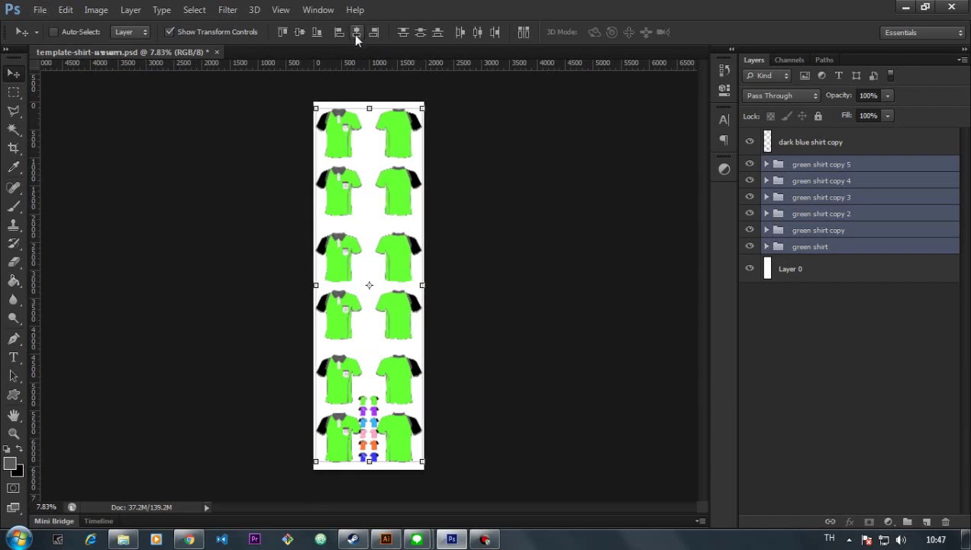
shift+click(776, 264)
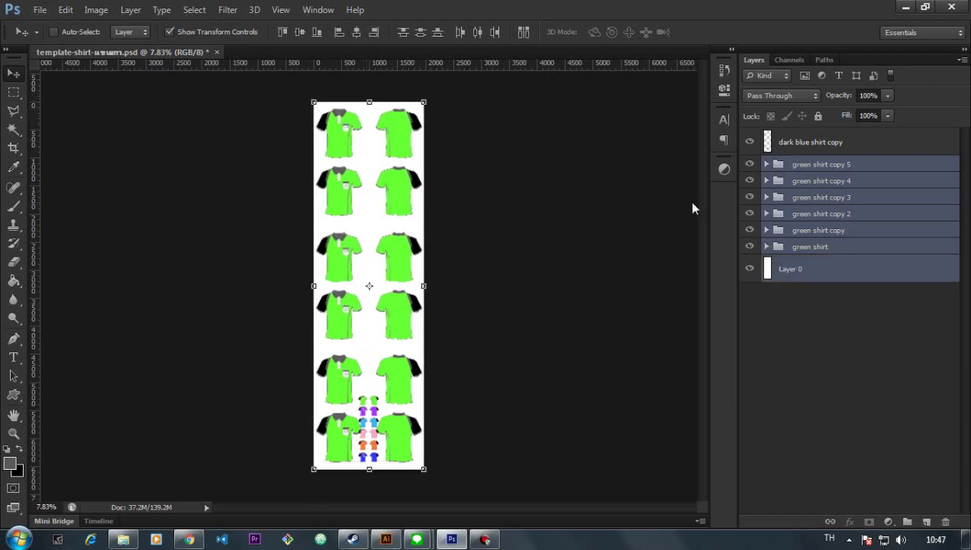
click(355, 32)
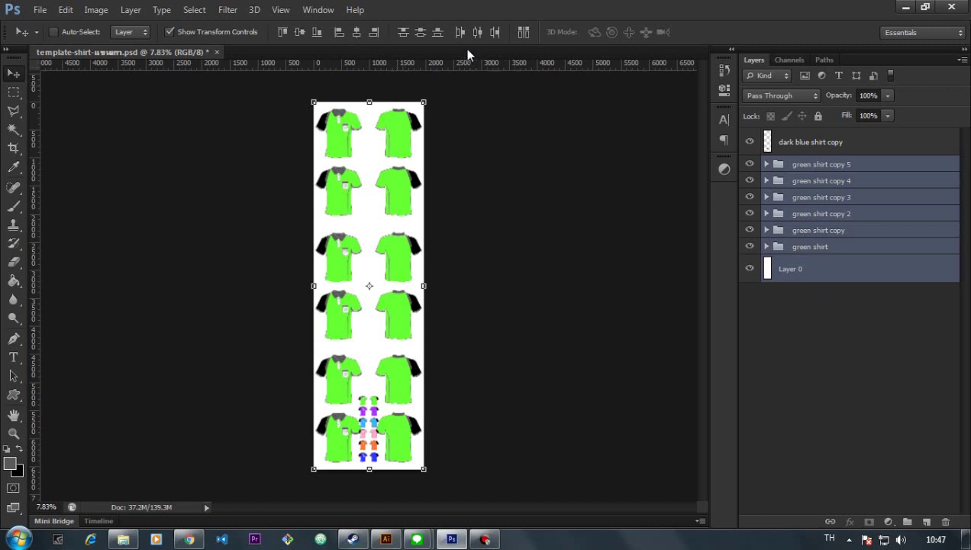
- Distribute only the six green shirt groups by vertical centers, leaving Layer 0 out of the selection
click(420, 32)
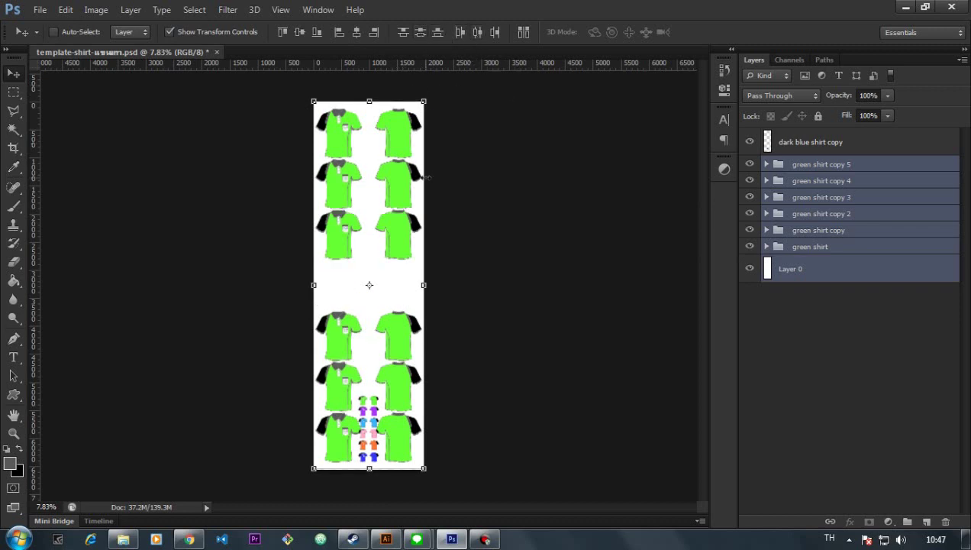
key(ctrl+z)
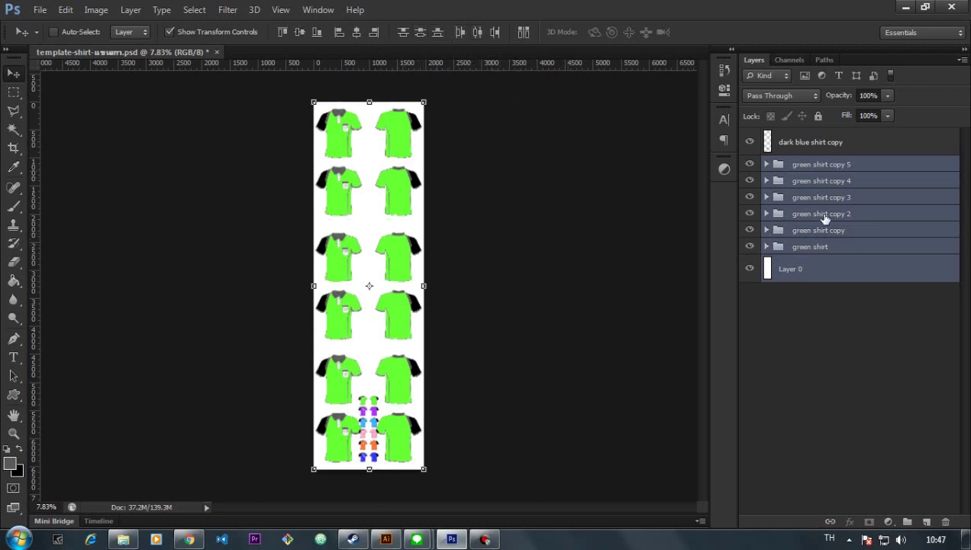
click(809, 246)
shift+click(820, 168)
click(420, 33)
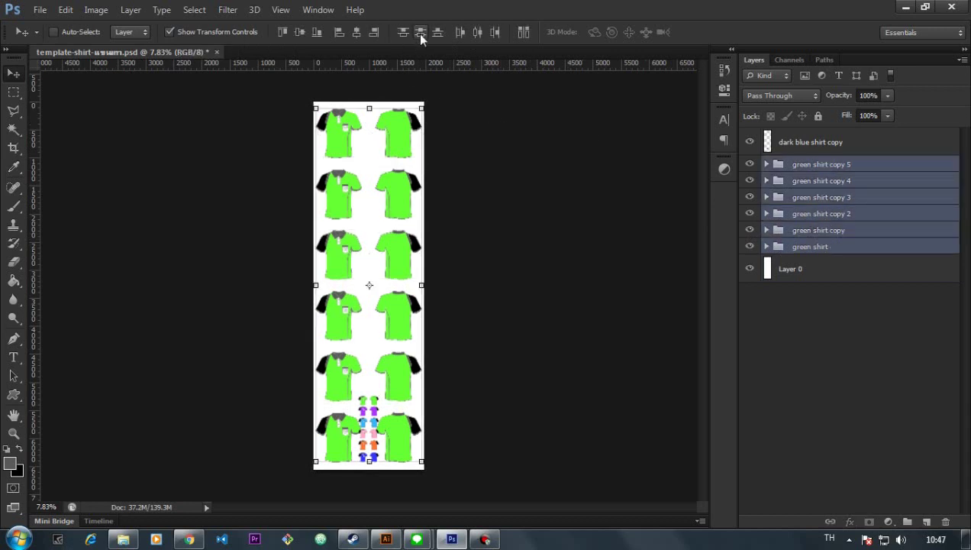
- Rename the green shirt copy group as violet shirt, using the small reference shirts for the color order
click(10, 95)
scroll(349, 351, up, 8)
scroll(333, 275, up, 4)
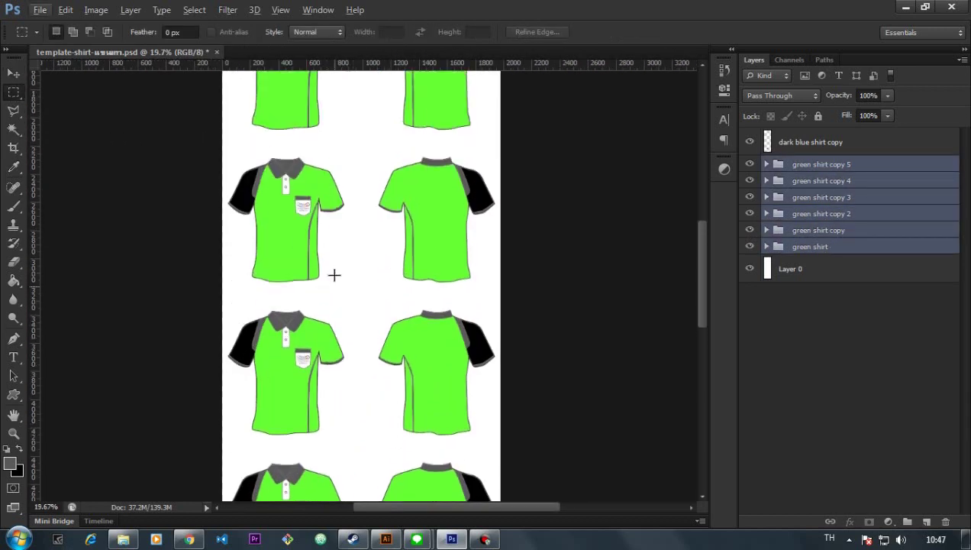
click(804, 232)
double_click(814, 229)
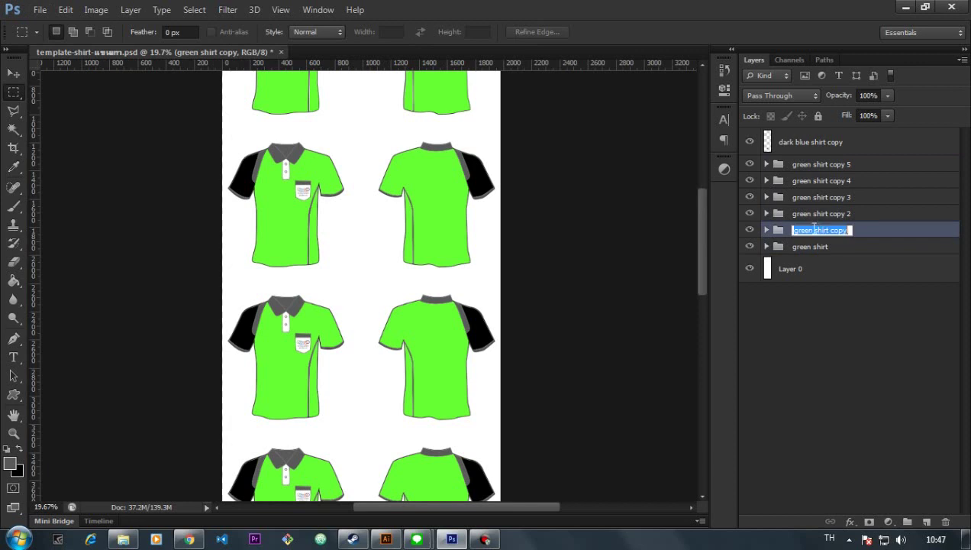
drag(849, 227, 832, 231)
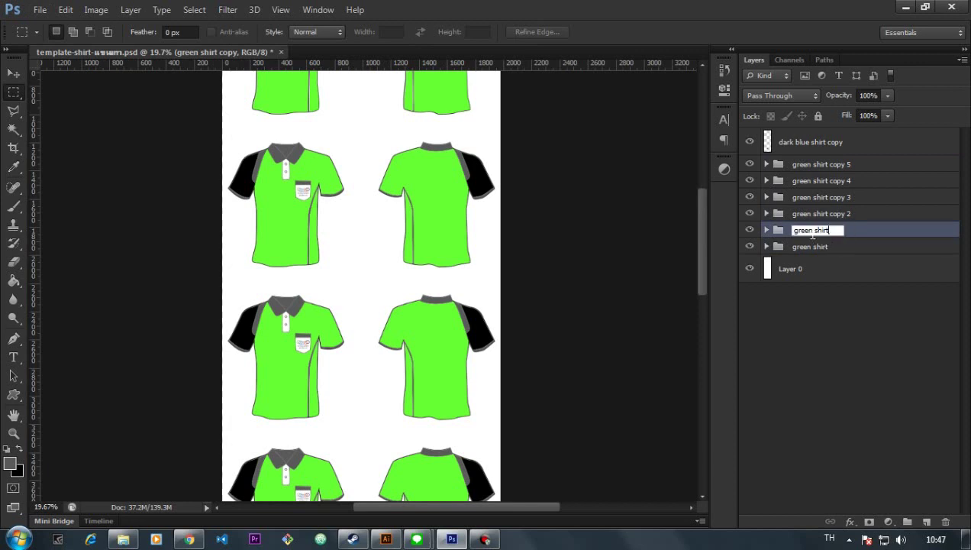
key(Return)
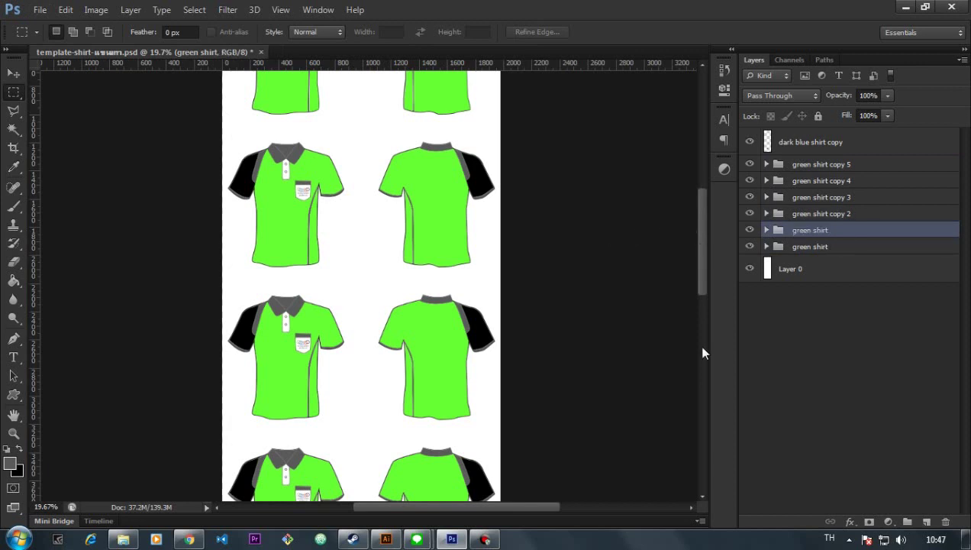
scroll(699, 343, down, 6)
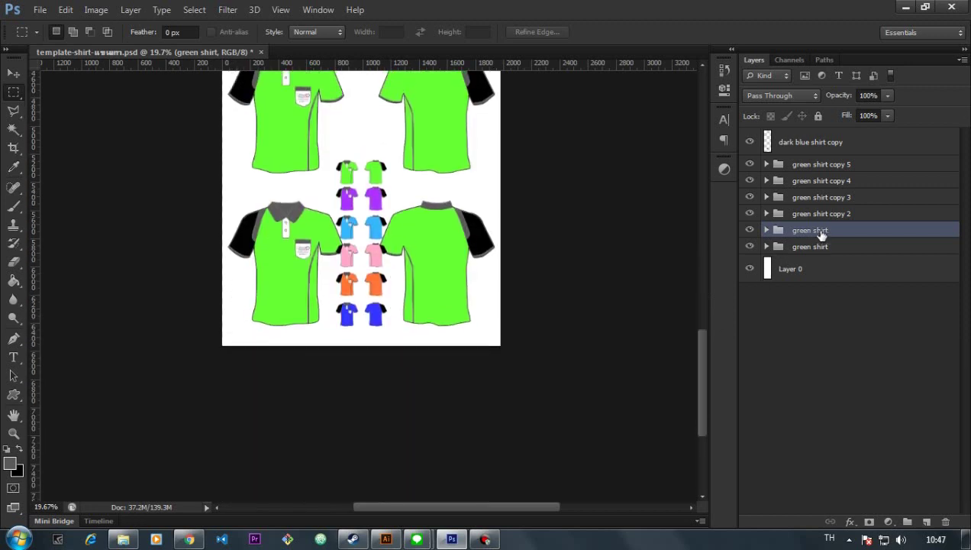
double_click(811, 231)
- Rename the green shirt copy 2 group as blue shirt copy
double_click(812, 216)
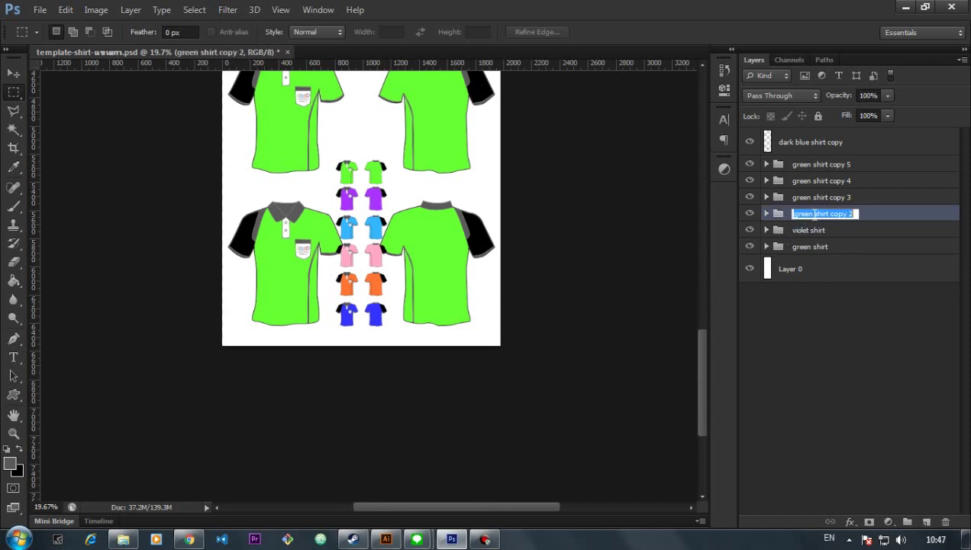
drag(816, 215, 780, 216)
key(BackSpace)
click(842, 231)
- Rename the green shirt copy 3 group as pink shirt and shorten the blue shirt copy name to blue shirt
double_click(806, 198)
click(814, 197)
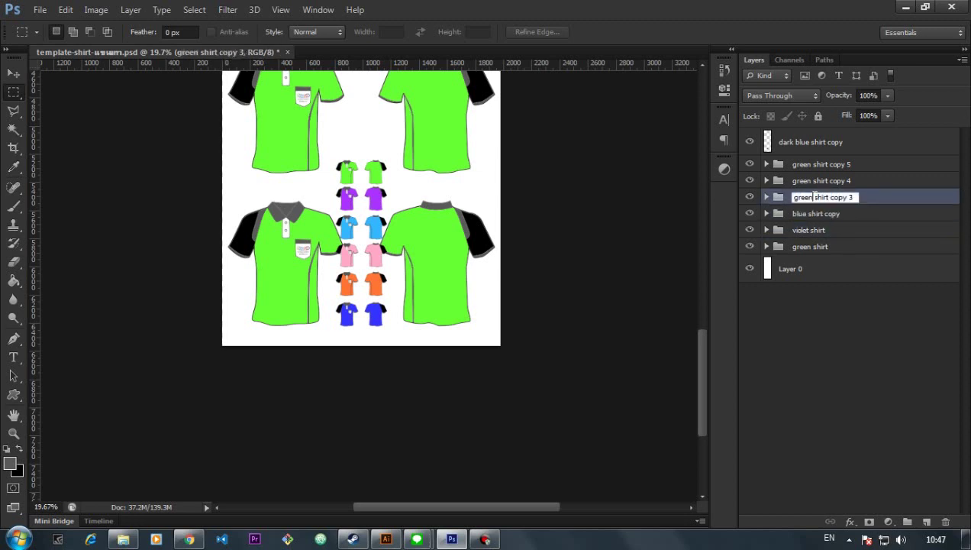
text(pink shirt)
double_click(843, 215)
drag(843, 214, 839, 216)
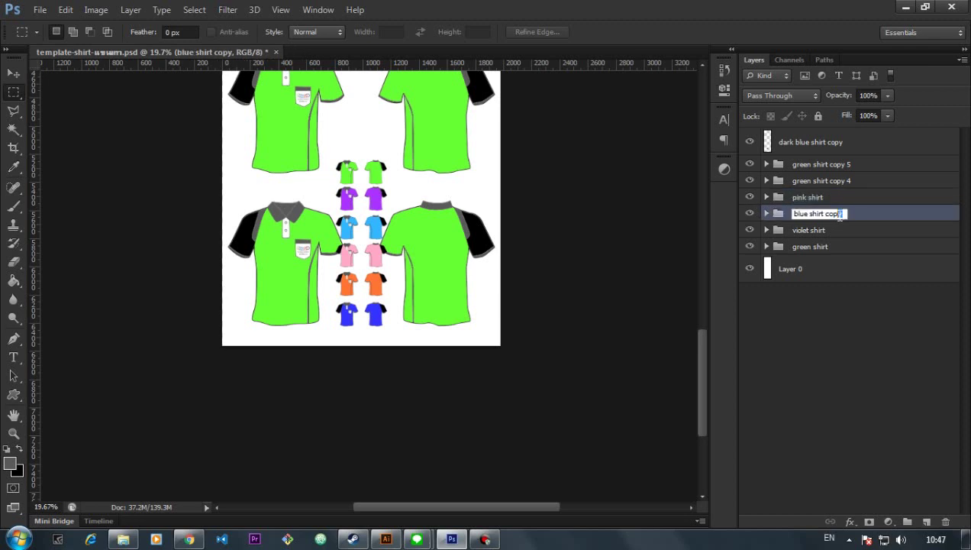
- Rename the green shirt copy 4 group as orange shirt and the green shirt copy 5 group as dark blue shirt
click(830, 181)
double_click(830, 181)
click(830, 181)
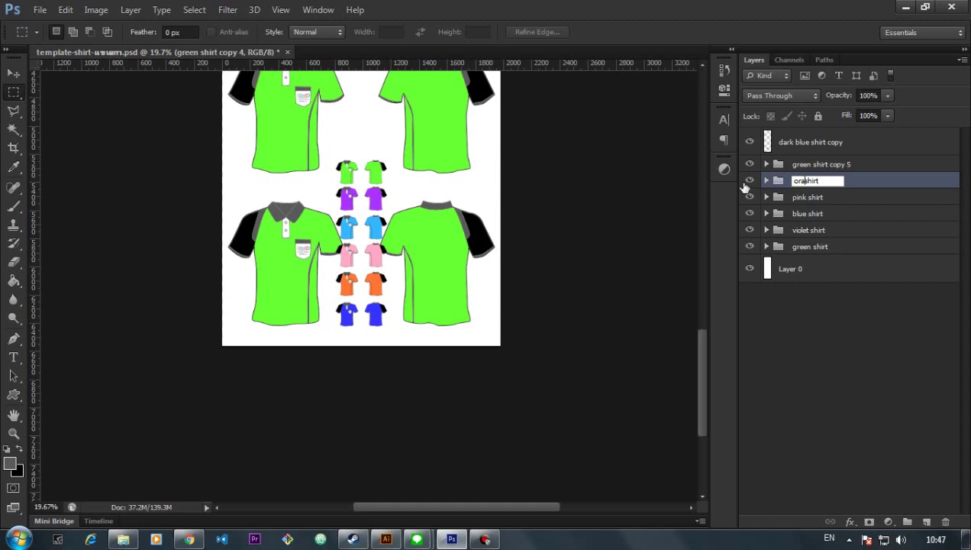
click(817, 164)
double_click(838, 165)
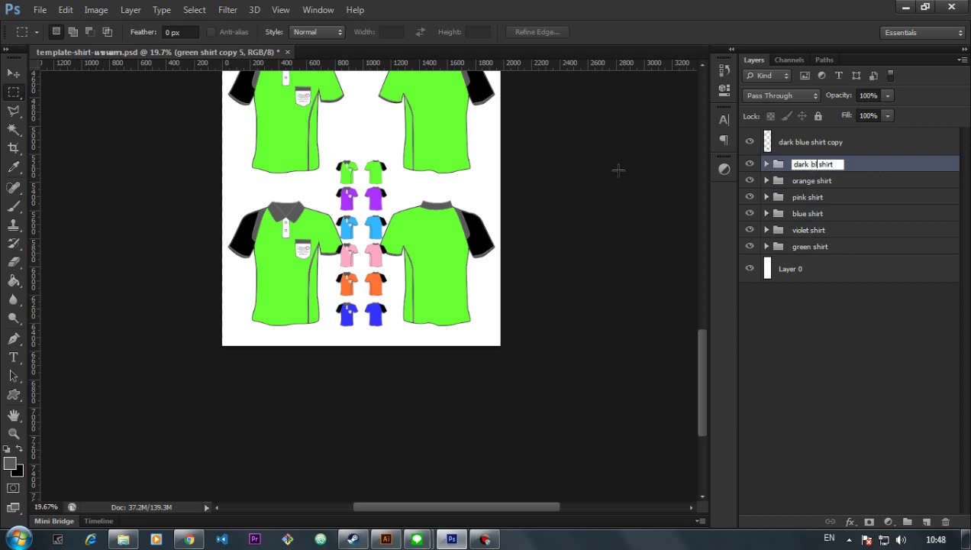
click(823, 185)
- Expand the violet shirt group and make its Layer 1 the active layer
scroll(373, 173, up, 5)
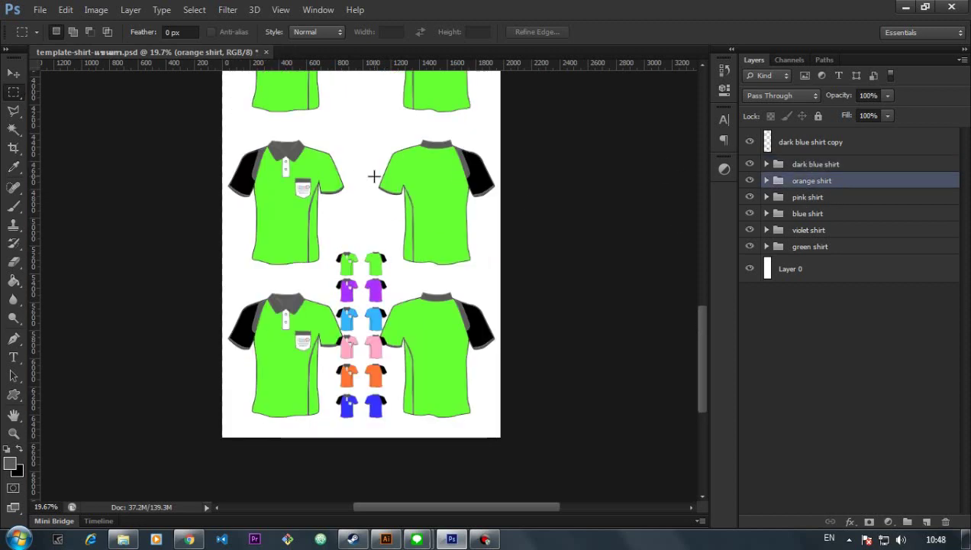
click(765, 230)
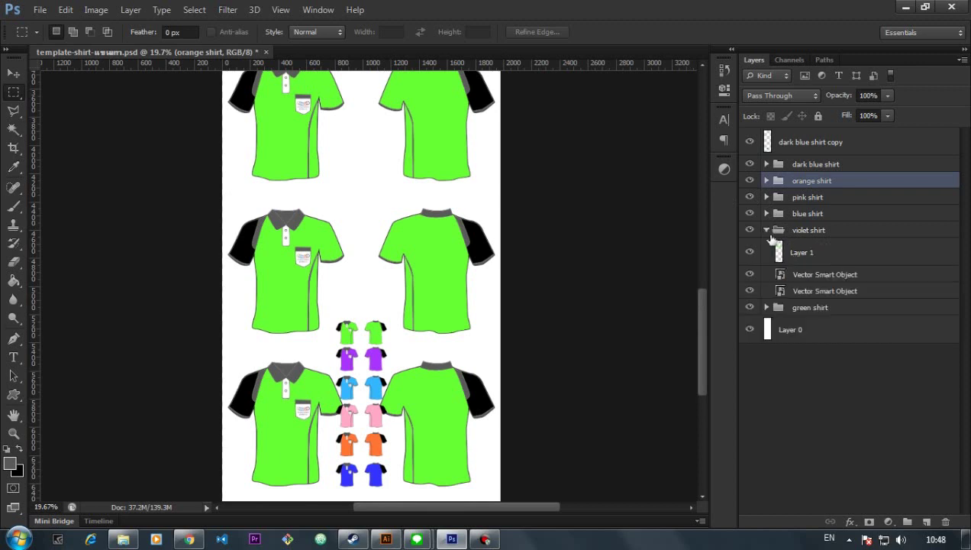
click(813, 253)
scroll(416, 214, down, 3)
scroll(416, 214, up, 1)
key(w)
key(alt+w)
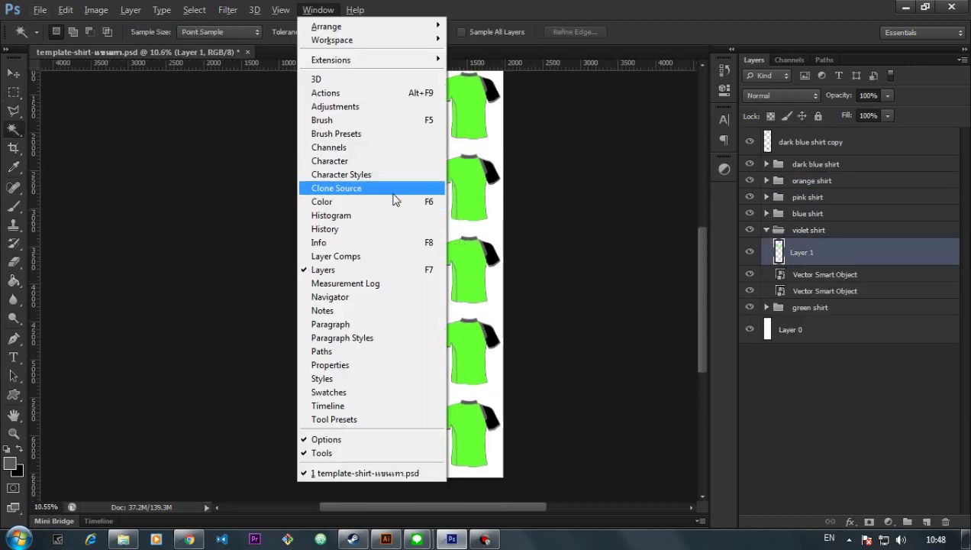
key(Escape)
click(451, 195)
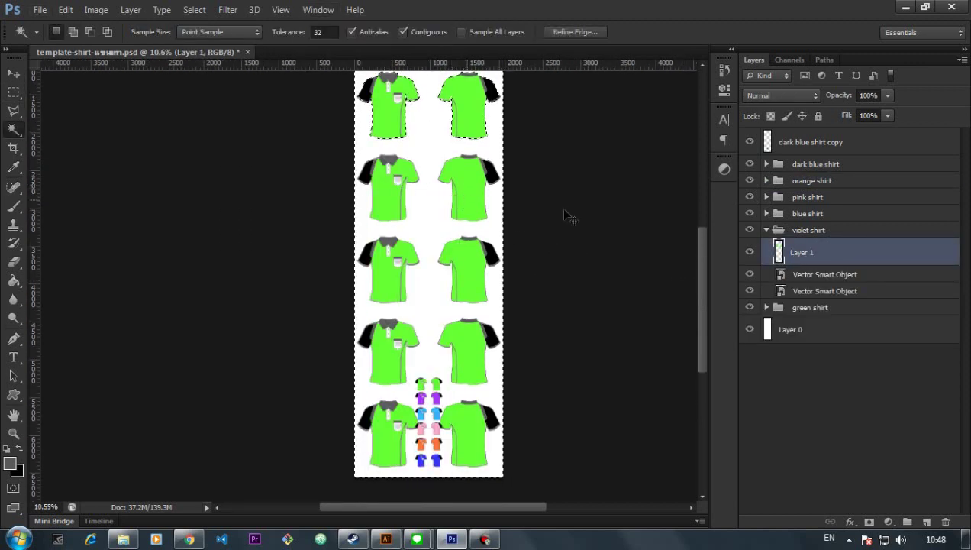
key(m)
click(863, 291)
scroll(533, 208, up, 4)
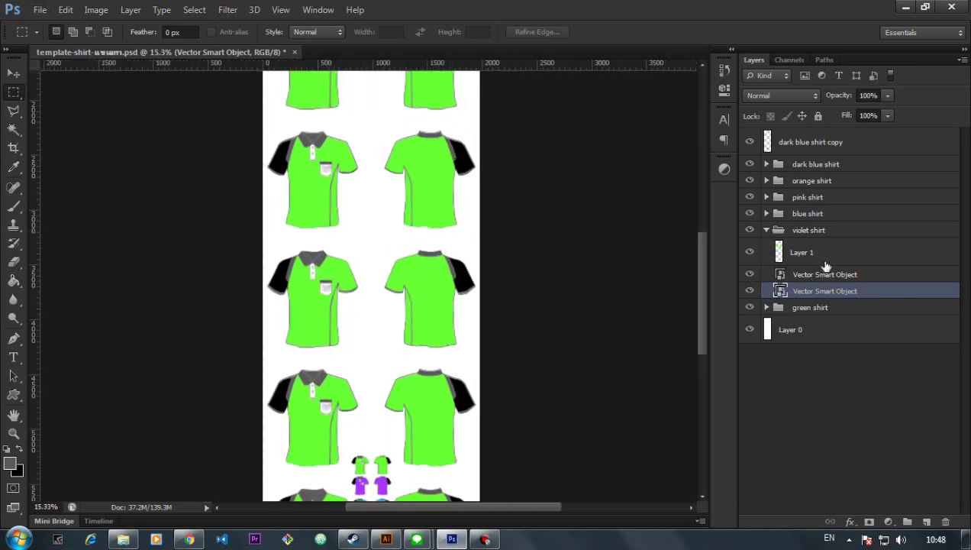
click(817, 252)
scroll(317, 240, up, 1)
key(w)
click(307, 240)
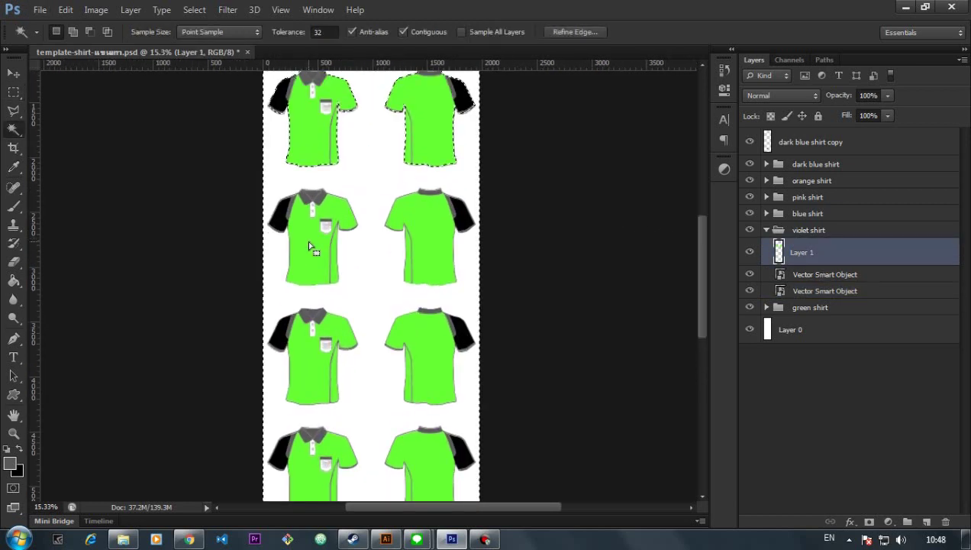
key(ctrl+d)
- Select all green body panels of the second shirt, front and back, with the Magic Wand on the violet group's Layer 1
scroll(650, 249, up, 1)
scroll(650, 249, up, 1)
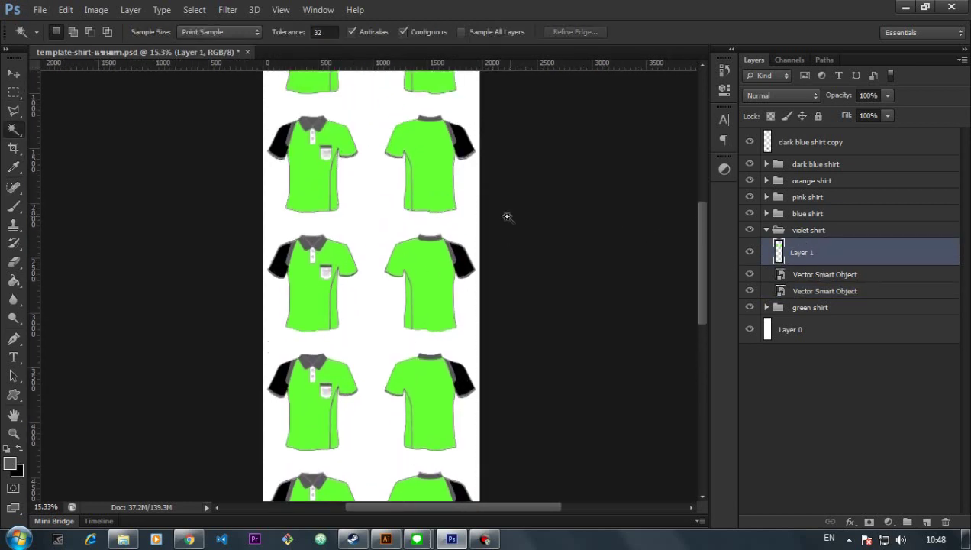
scroll(507, 216, up, 5)
click(309, 308)
scroll(390, 306, down, 3)
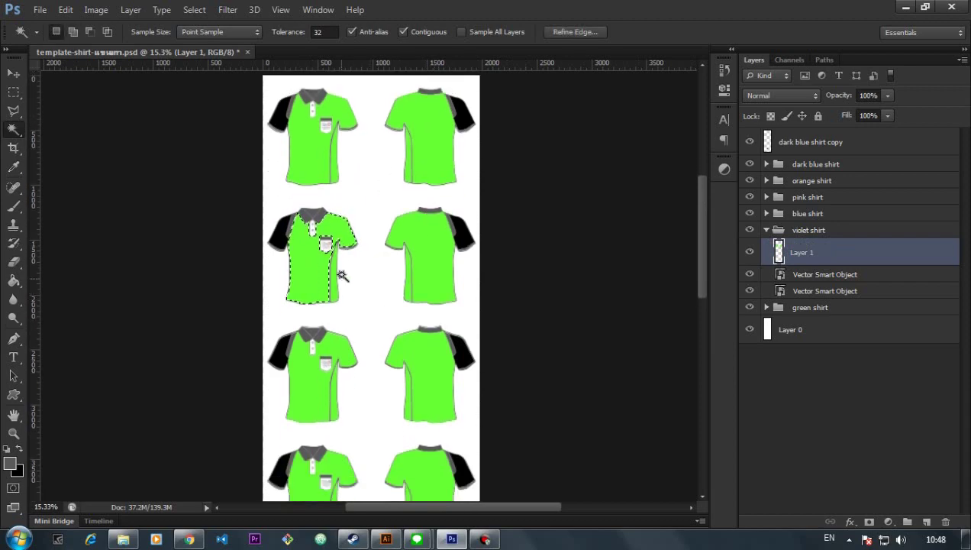
scroll(342, 276, up, 2)
shift+click(489, 268)
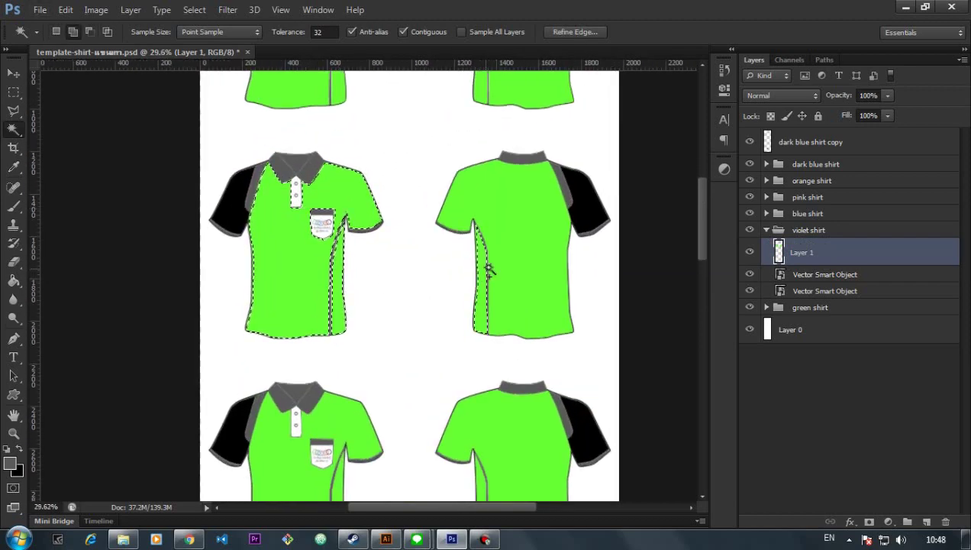
shift+click(516, 298)
- Sample violet as the foreground color from the small violet reference shirt
scroll(516, 298, down, 2)
scroll(487, 304, down, 10)
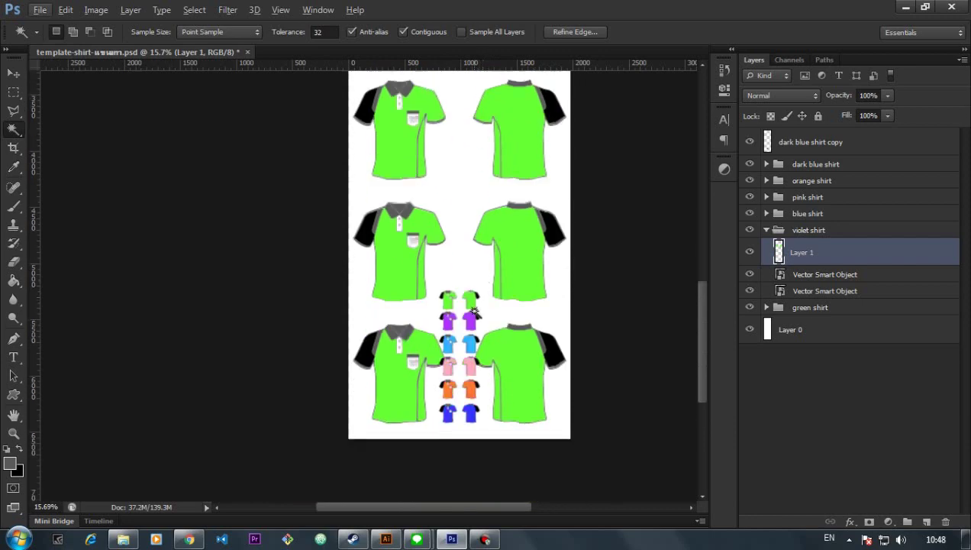
scroll(474, 311, down, 2)
key(i)
key(alt+i)
click(477, 268)
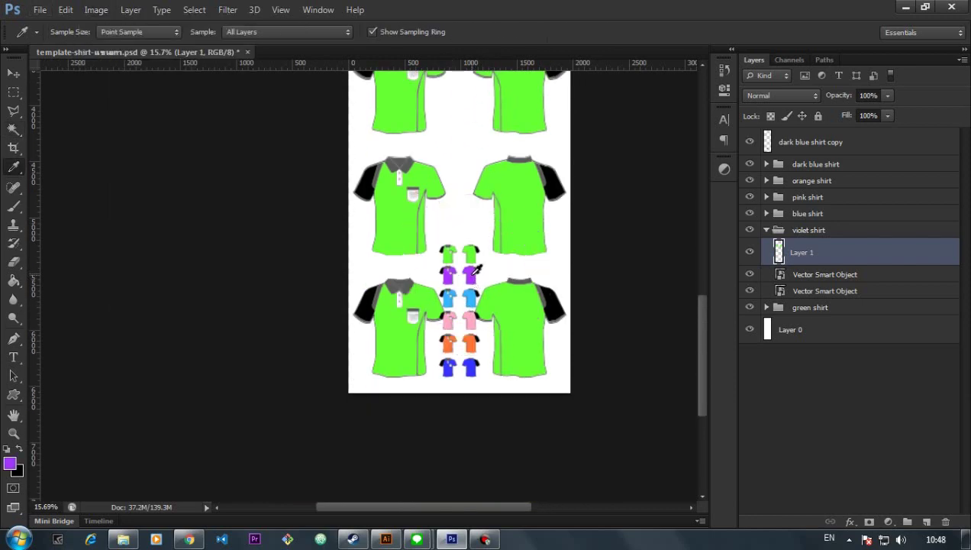
- Paint the selected panels of the second shirt violet with the Brush, front and back, and clear the selection
scroll(477, 268, up, 3)
key(ctrl+z)
key(w)
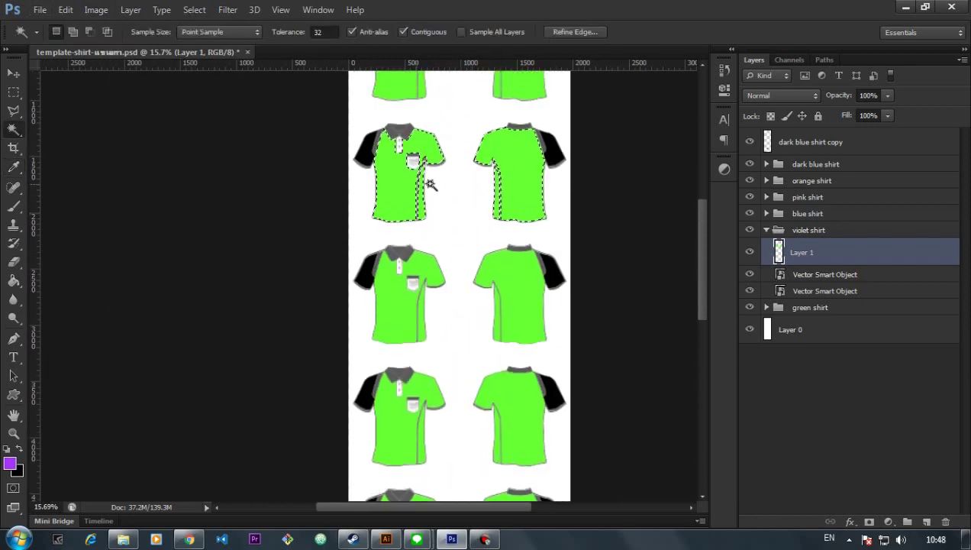
key(b)
drag(450, 123, 513, 170)
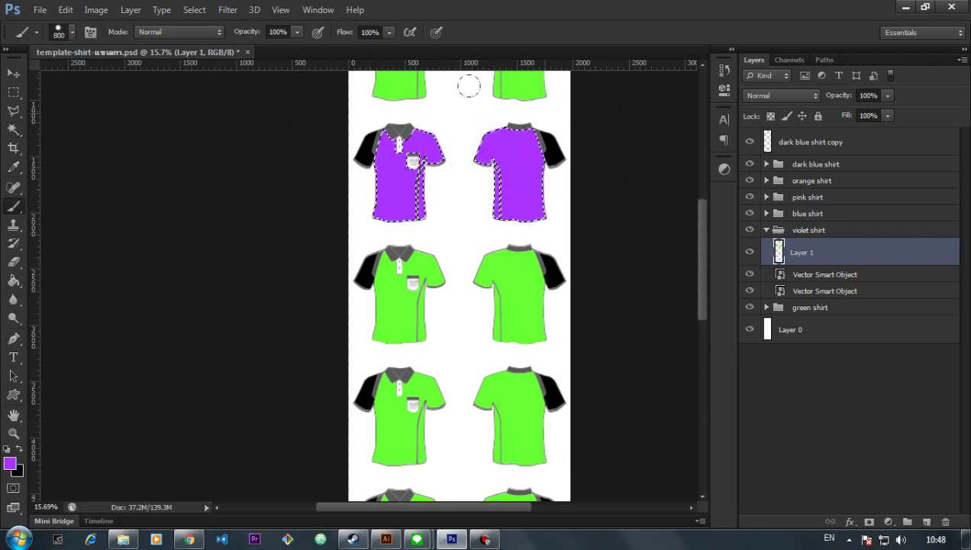
key(ctrl+d)
- Select the third shirt's green body panels, front and back, with the Magic Wand on Layer 1 of the blue shirt group
scroll(462, 222, down, 1)
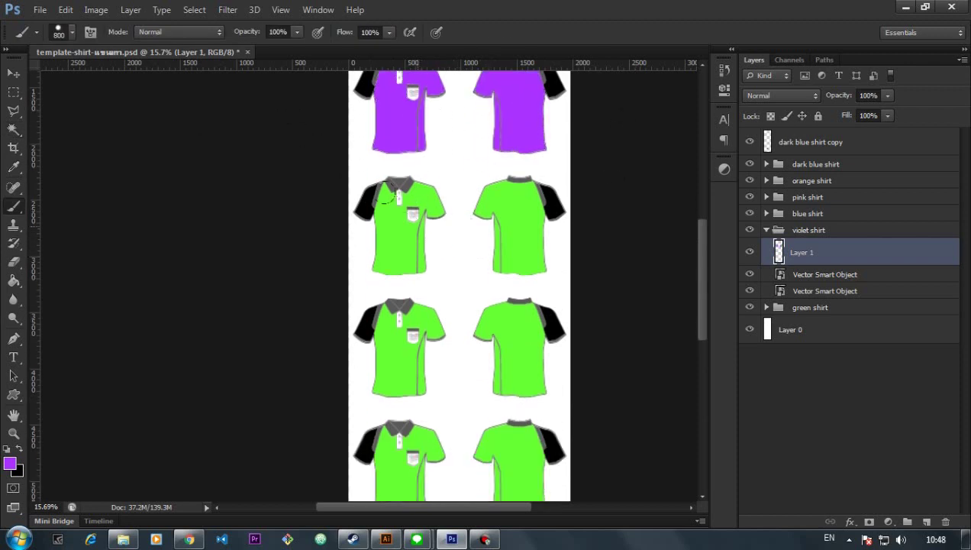
key(w)
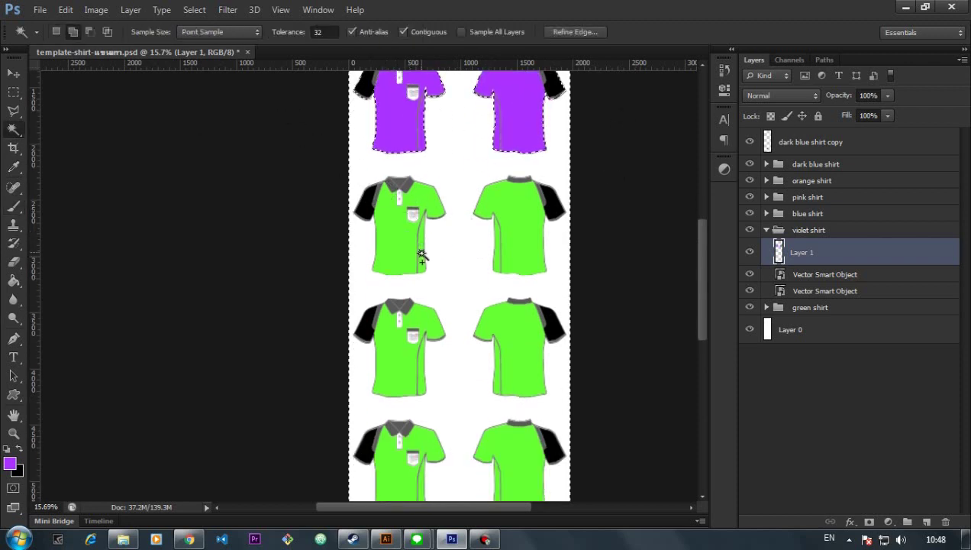
click(767, 227)
click(766, 212)
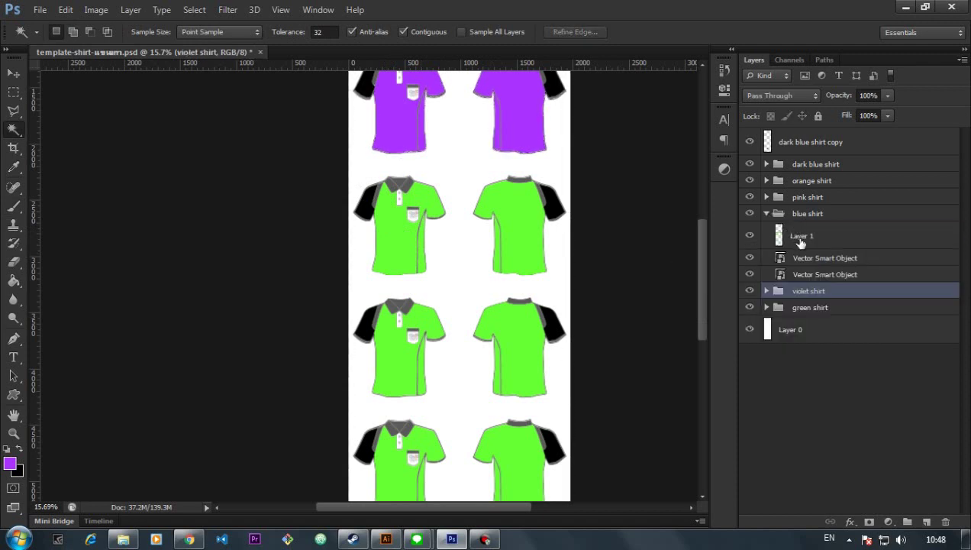
click(801, 235)
click(409, 237)
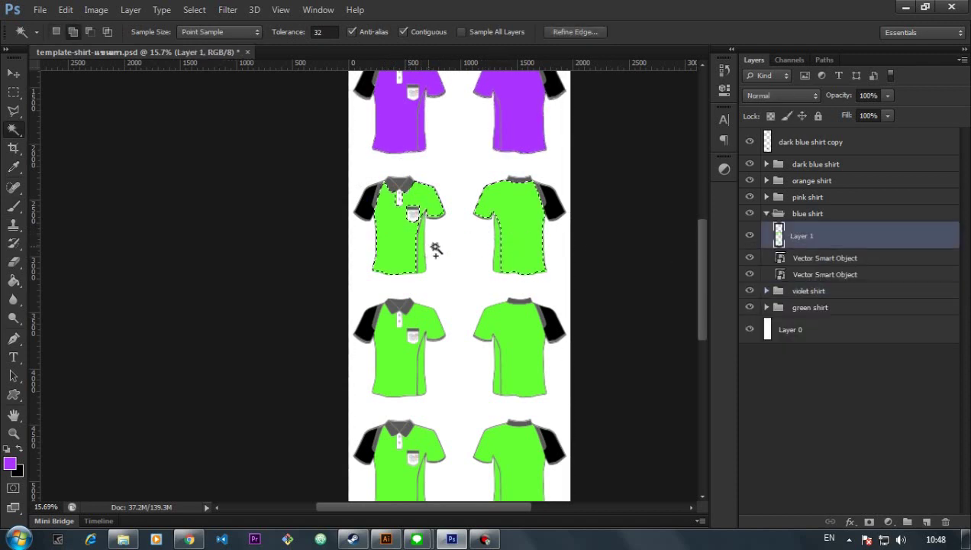
shift+click(510, 236)
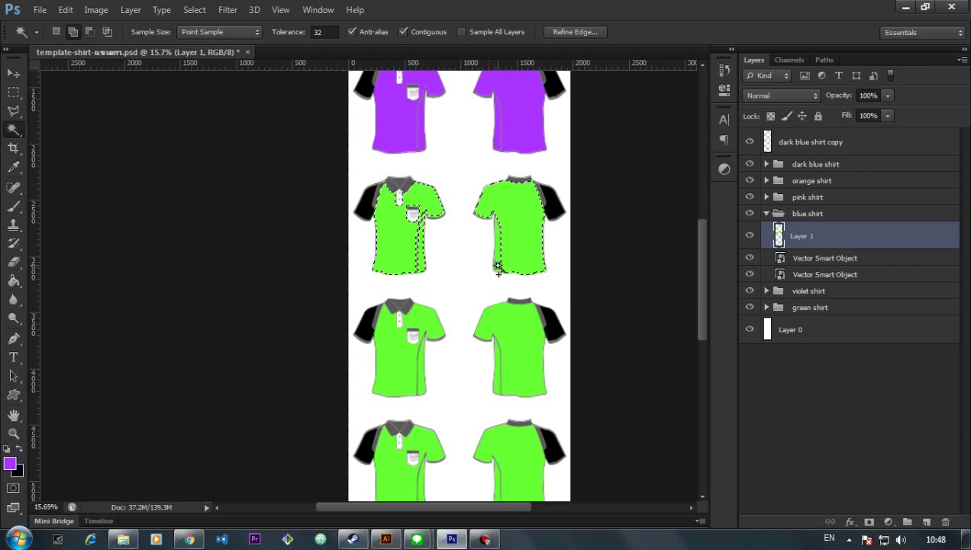
- Sample light blue as the foreground color from the small light blue reference shirt
scroll(492, 280, down, 1)
scroll(493, 280, down, 5)
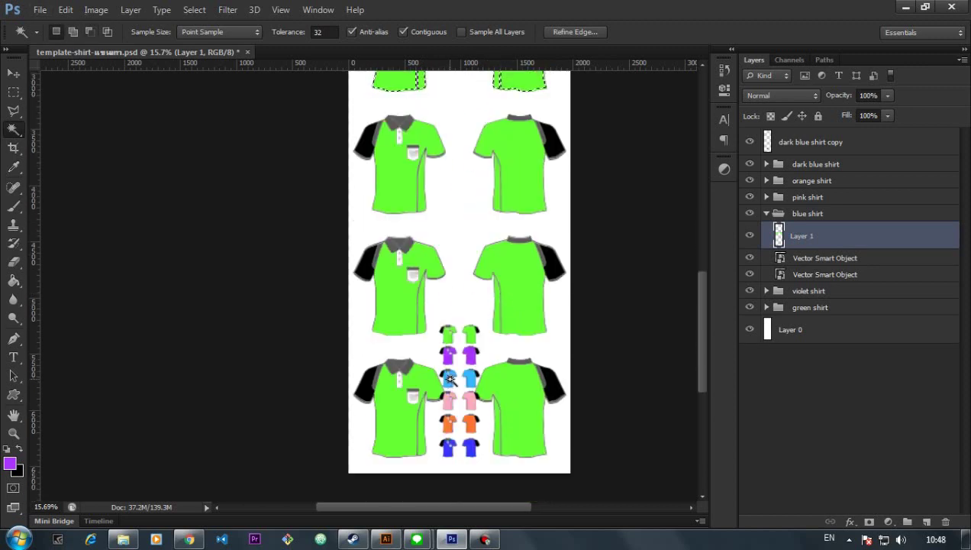
key(alt)
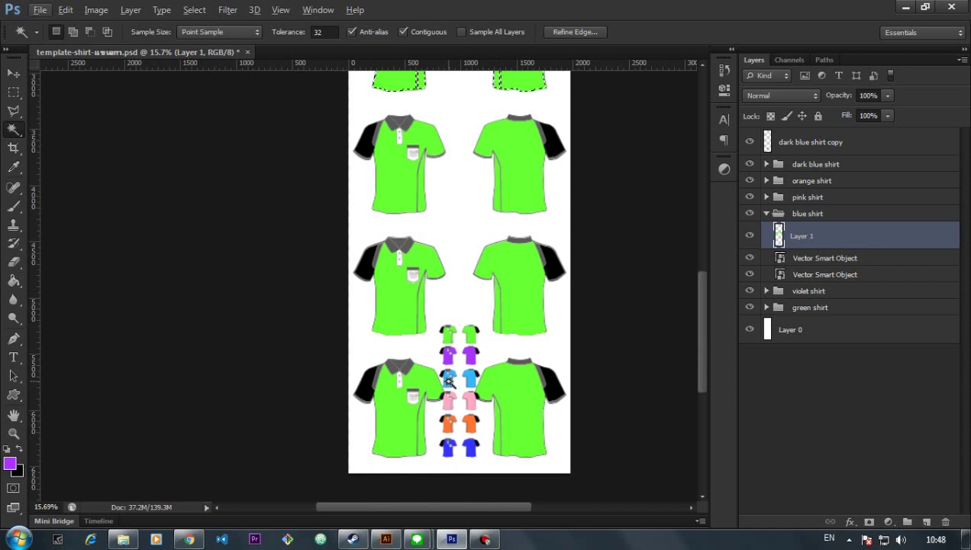
key(v)
key(alt+v)
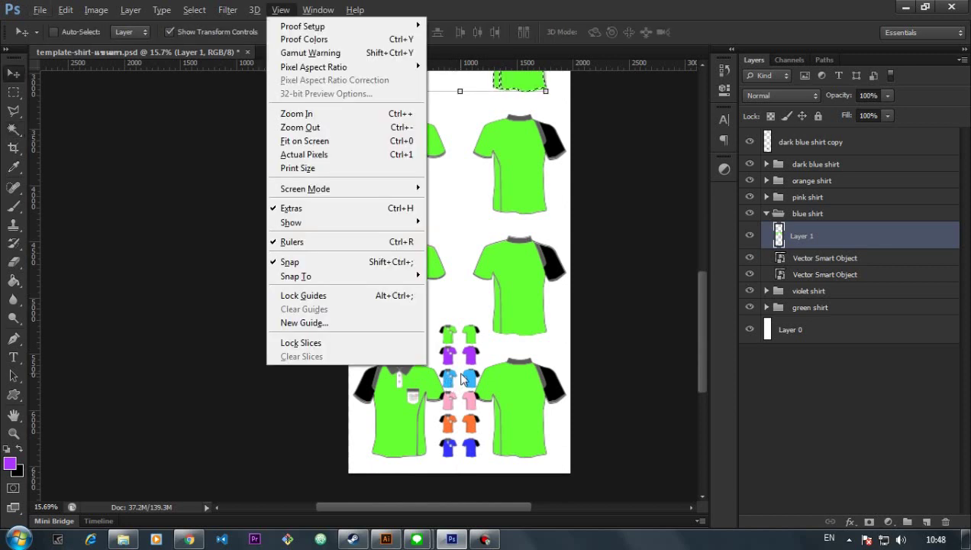
key(ctrl+0)
key(i)
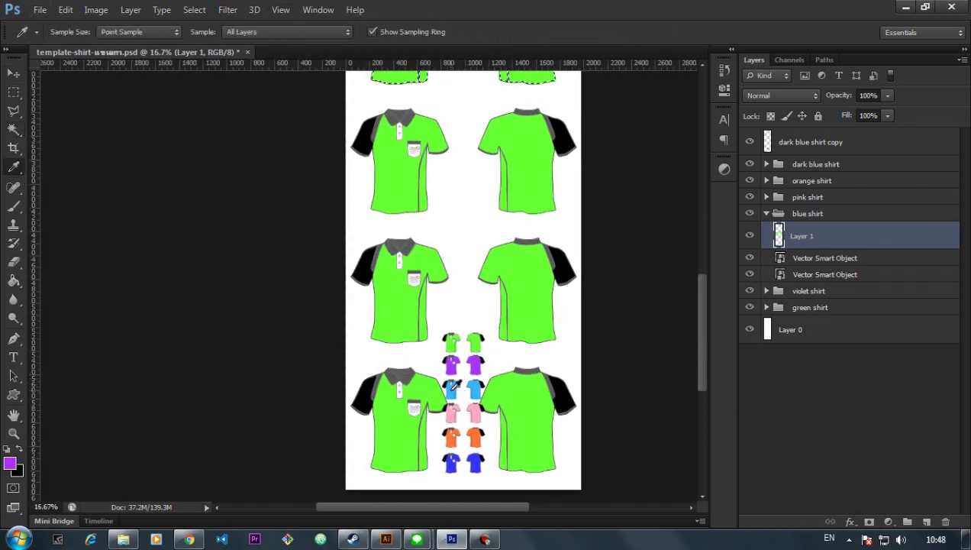
- Paint the selected panels of the third shirt light blue with the Brush, front and back, and clear the selection
scroll(489, 350, up, 3)
key(b)
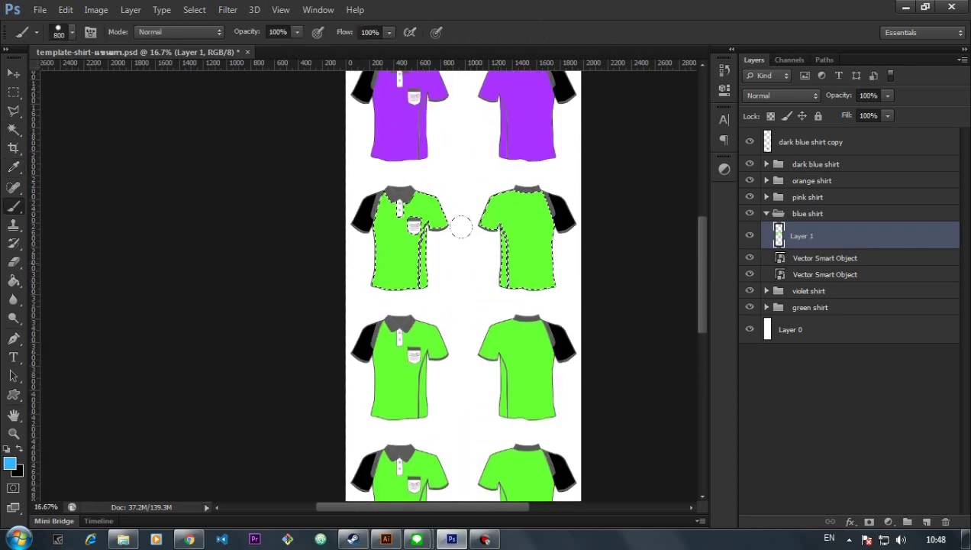
drag(500, 229, 515, 273)
drag(385, 204, 437, 209)
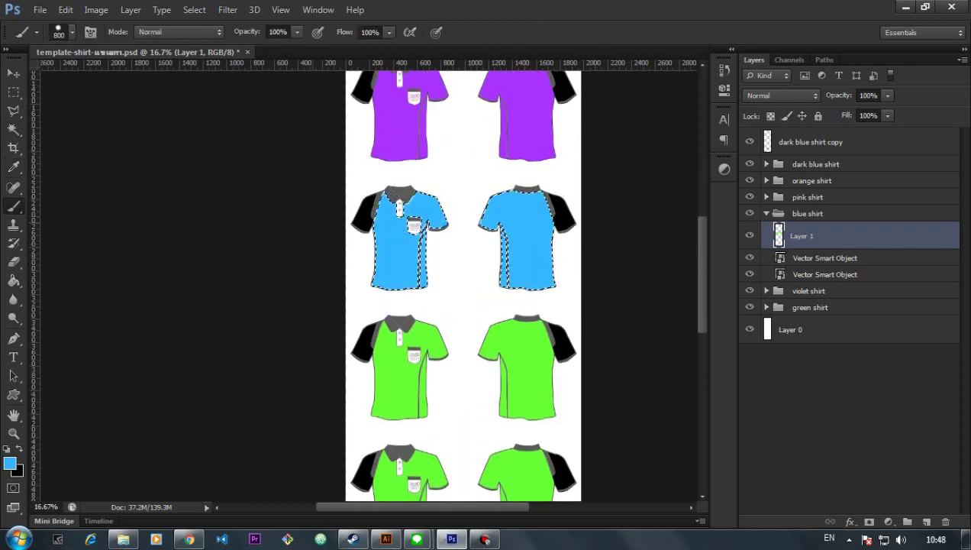
key(ctrl+d)
- Collapse the blue shirt group, expand the pink shirt group and make its Layer 1 the active layer
scroll(462, 283, down, 1)
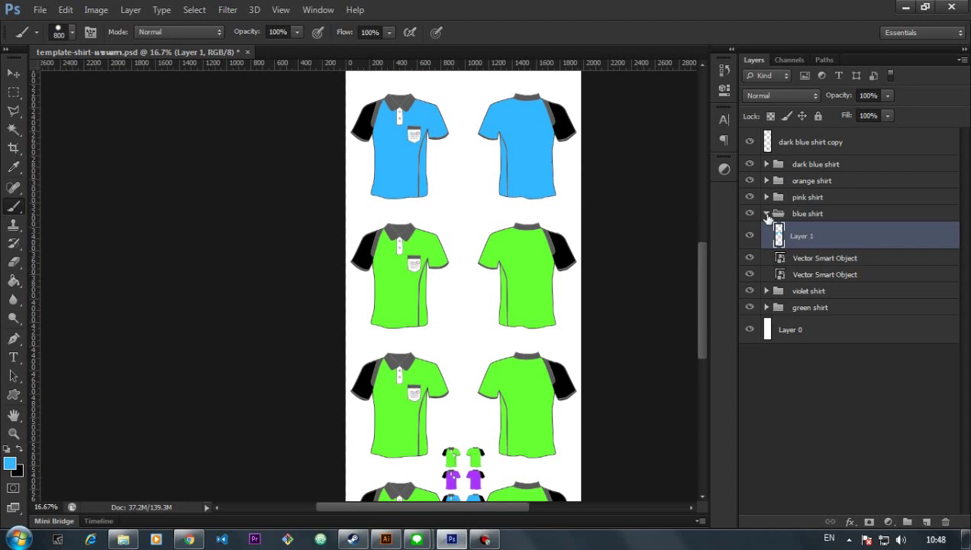
click(766, 214)
click(766, 198)
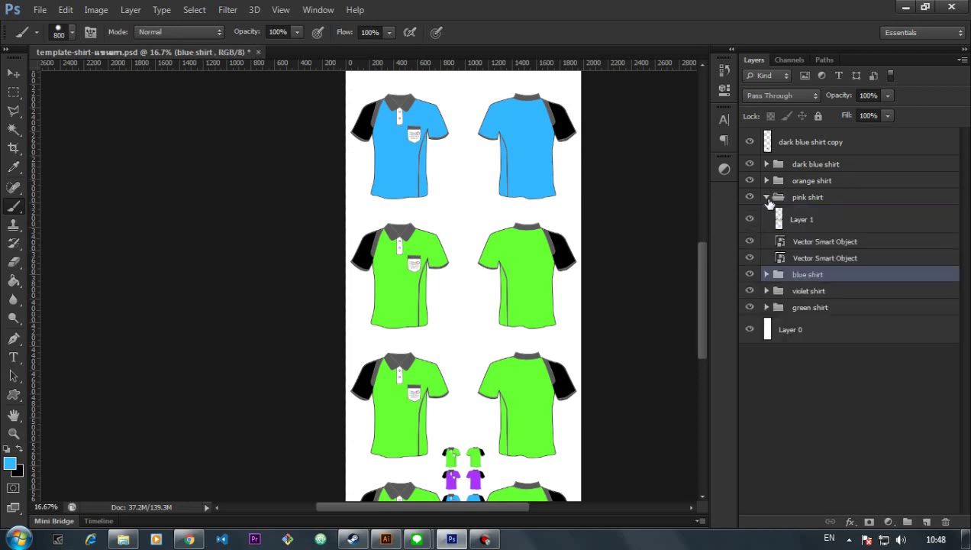
click(793, 220)
scroll(504, 169, down, 1)
scroll(494, 163, up, 1)
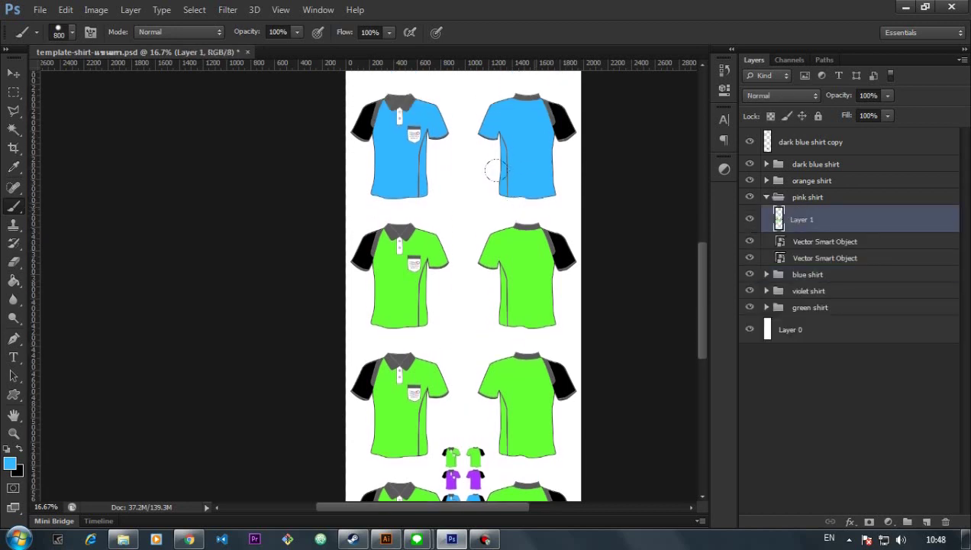
scroll(498, 175, down, 1)
scroll(496, 175, up, 1)
scroll(489, 183, up, 3)
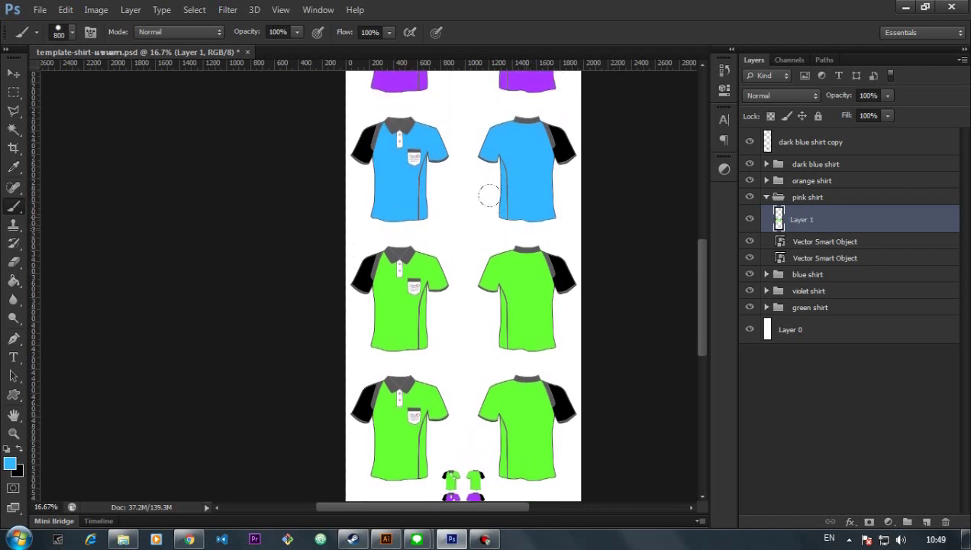
scroll(481, 191, down, 3)
scroll(486, 221, down, 4)
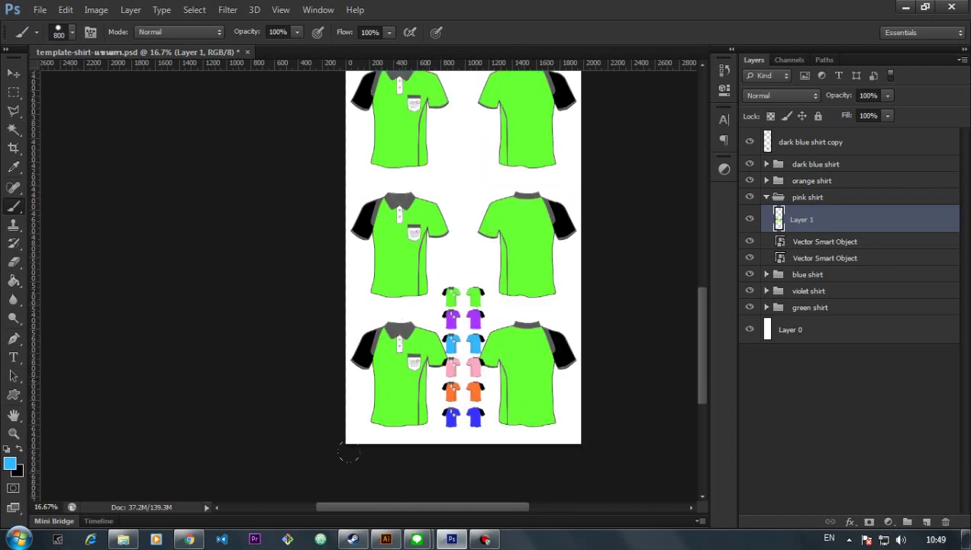
- Switch to the YouTube music playlist in Chrome and return to the shirt template in Photoshop
click(188, 539)
click(560, 383)
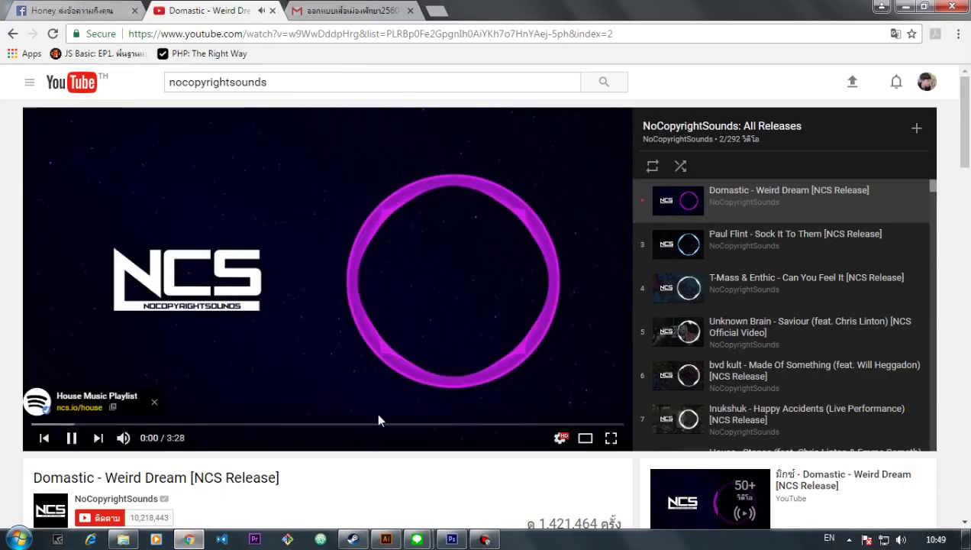
click(452, 539)
- Sample pink as the foreground color from the small pink reference shirt and activate the Magic Wand
scroll(479, 277, up, 4)
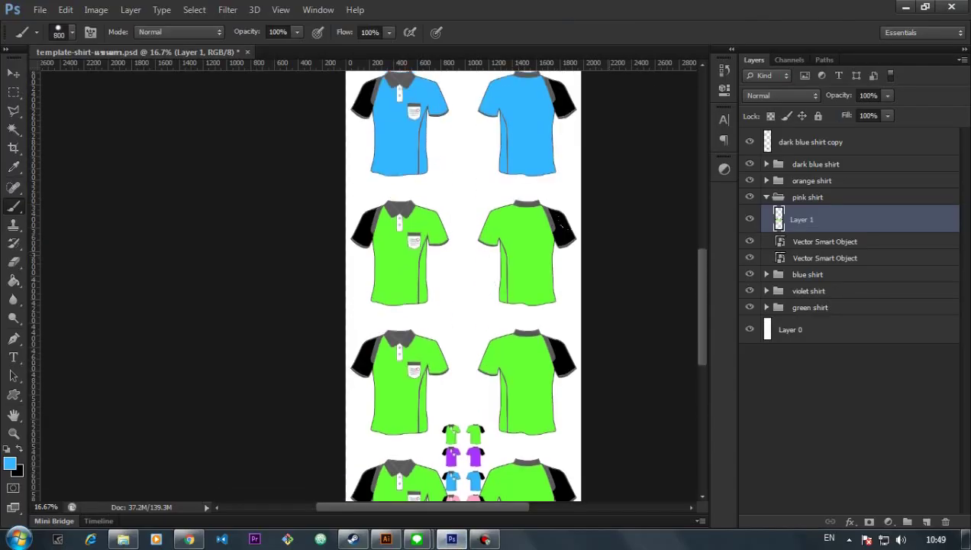
scroll(561, 223, down, 4)
key(i)
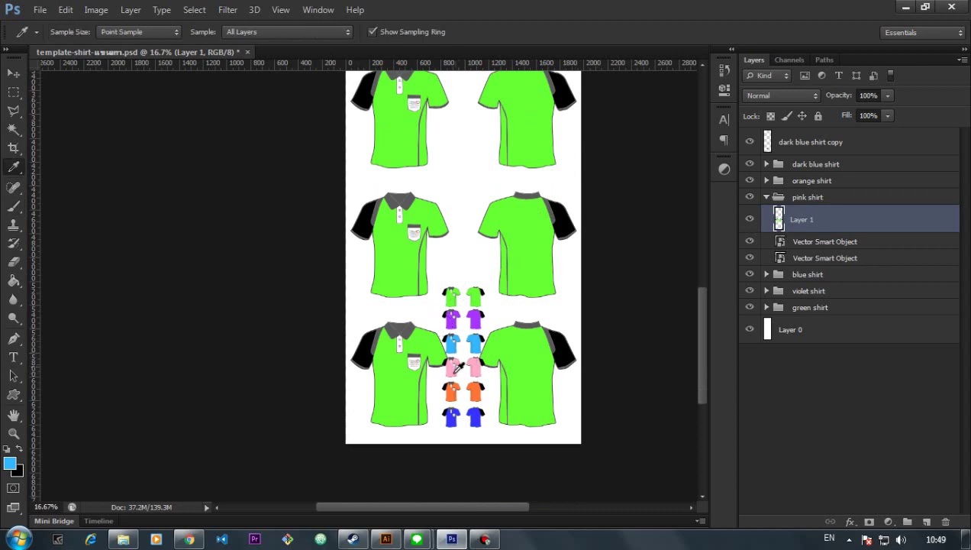
scroll(485, 327, up, 5)
key(w)
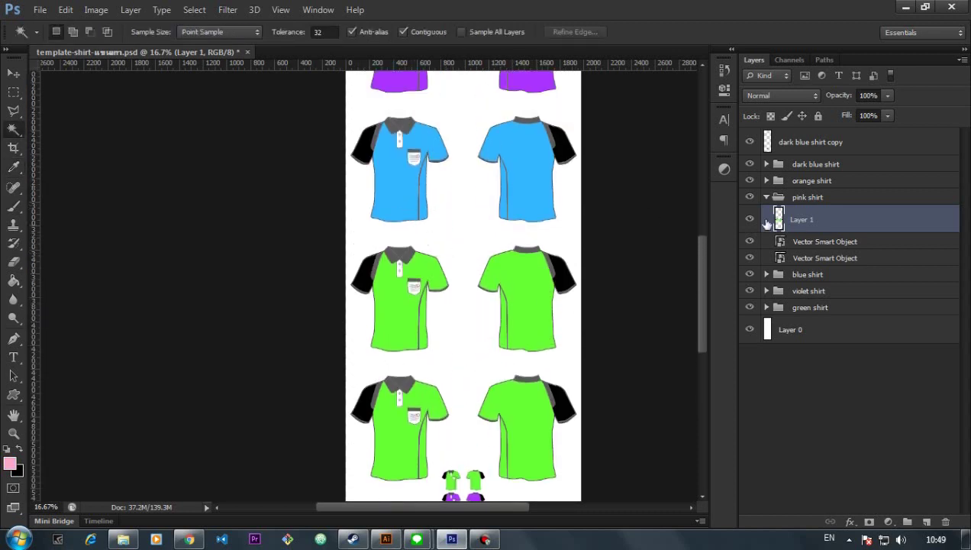
scroll(522, 256, up, 3)
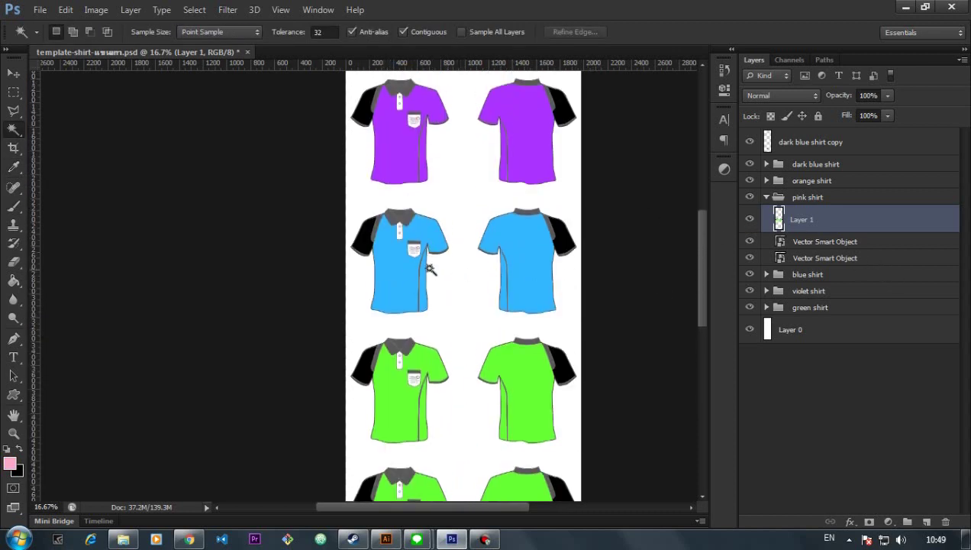
scroll(439, 298, up, 4)
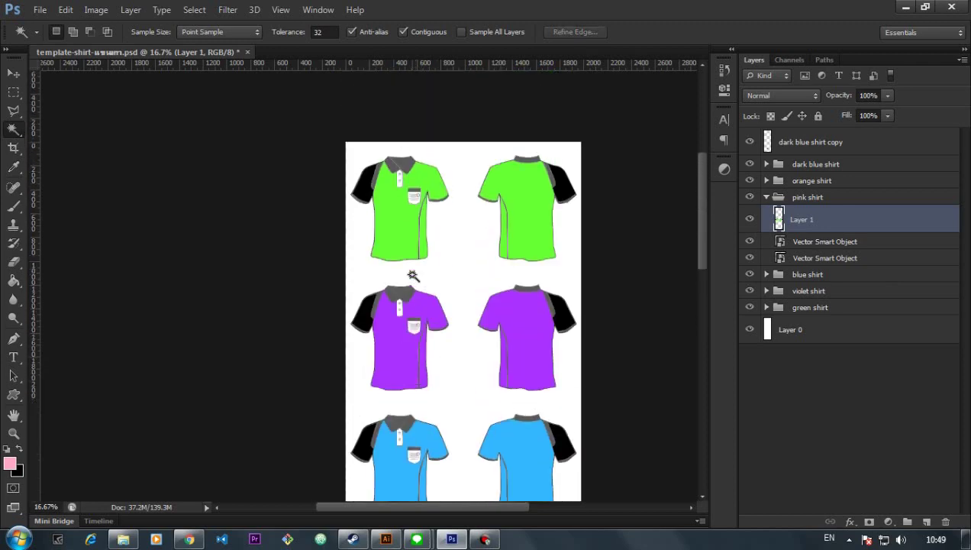
- Select the green front and back panels of the fourth shirt, including the narrow side panels, with the Magic Wand
scroll(464, 325, down, 3)
scroll(436, 321, up, 2)
click(441, 322)
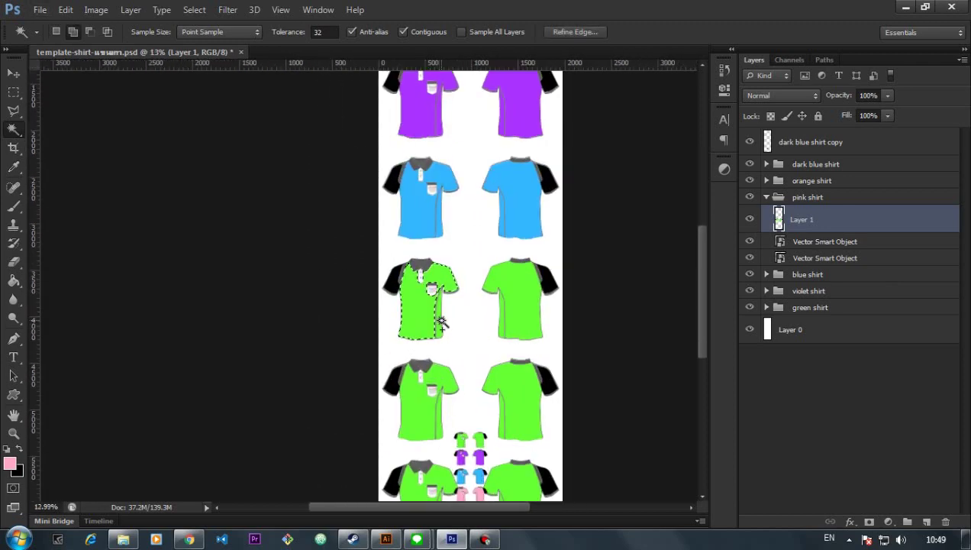
scroll(434, 324, up, 2)
shift+click(546, 328)
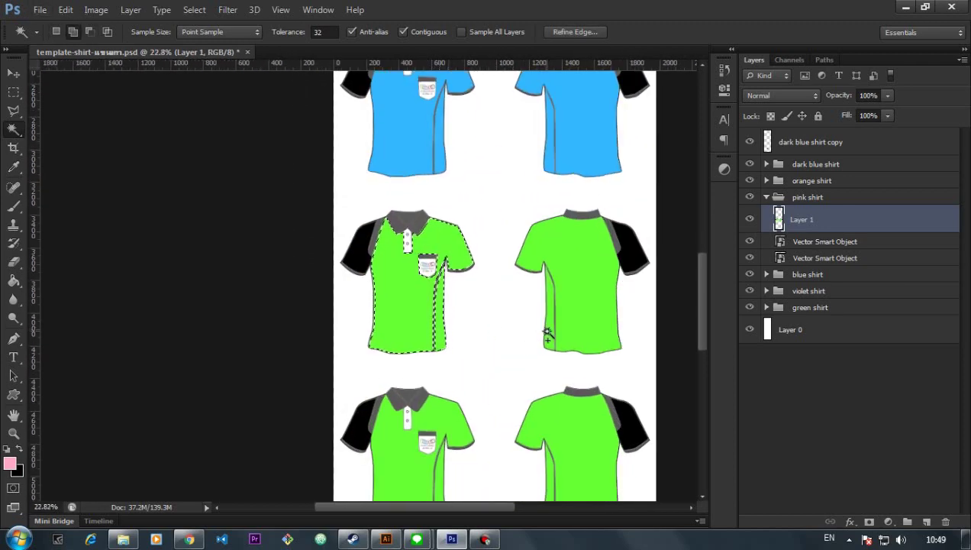
shift+click(588, 322)
- Paint the selected panels of the fourth shirt pink with the Brush, front and back, and clear the selection
key(b)
mouse_move(443, 321)
mouse_down()
mouse_move(511, 163)
mouse_move(512, 206)
mouse_up()
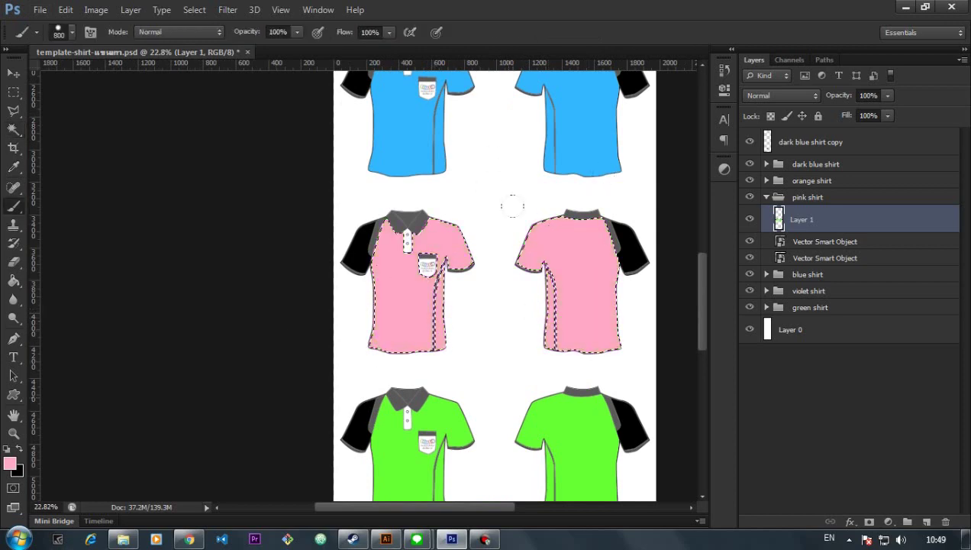
key(ctrl+d)
- Collapse the pink shirt group, expand the orange shirt group and make its Layer 1 the active layer
scroll(445, 303, down, 4)
click(767, 197)
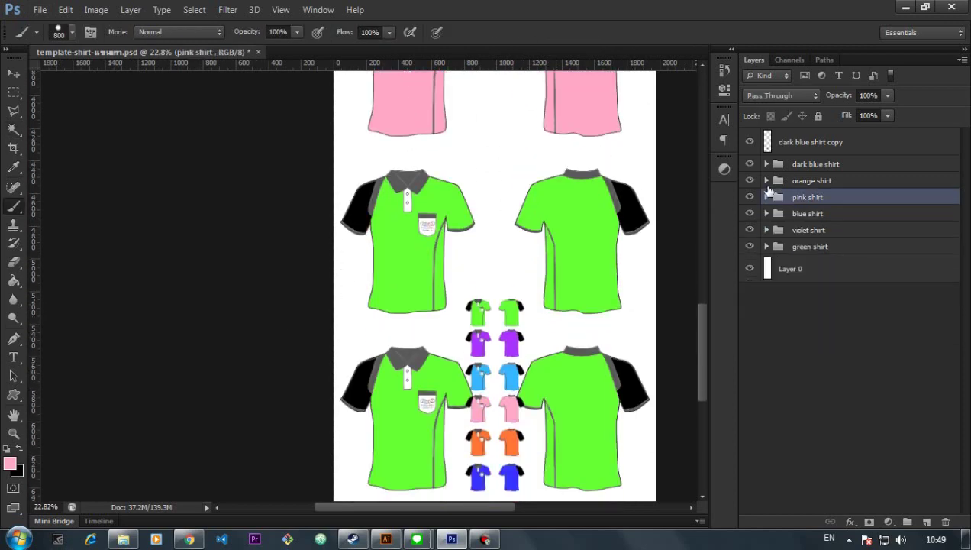
click(766, 181)
click(801, 203)
scroll(489, 305, down, 3)
- Sample orange as the foreground color from the small orange reference shirt
key(w)
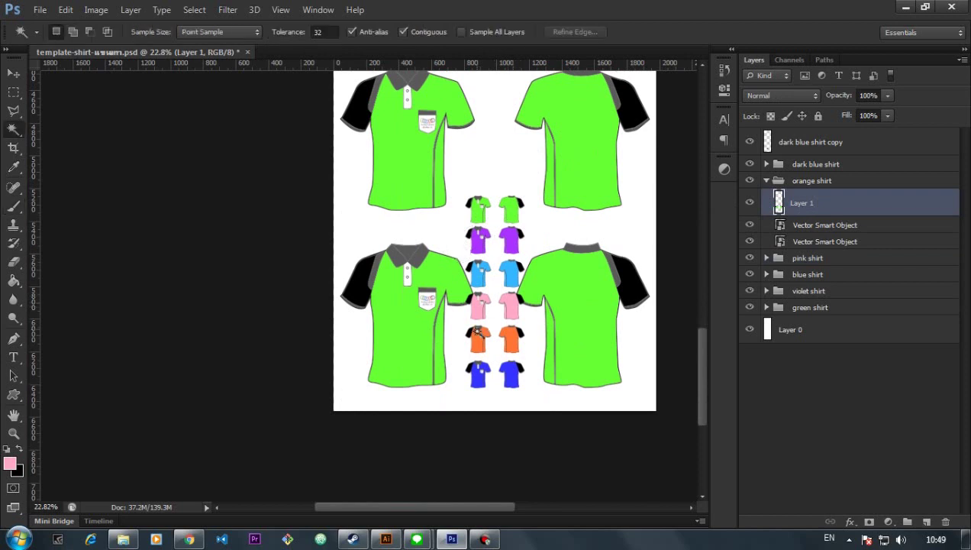
key(i)
click(479, 337)
- Select the green front, back and side panels of the fifth shirt with the Magic Wand
scroll(481, 251, up, 4)
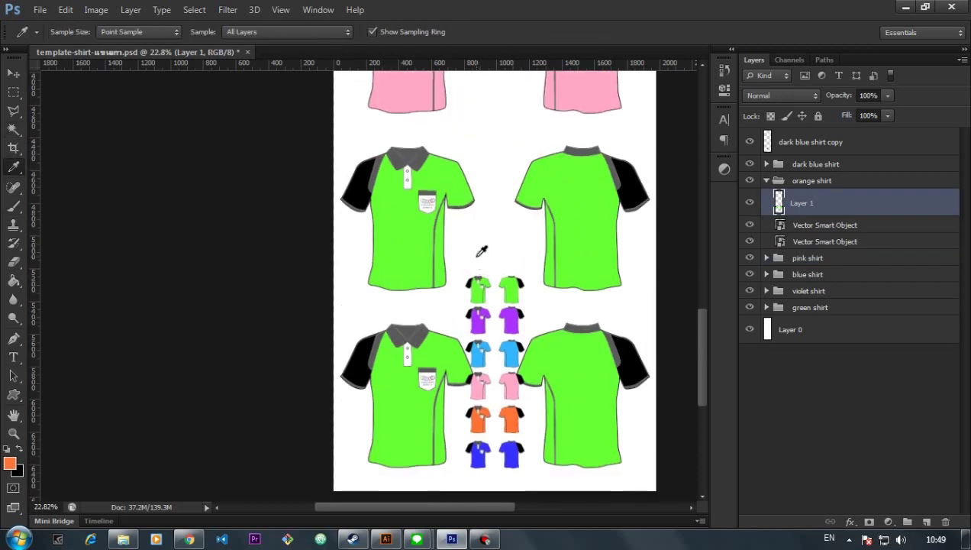
key(w)
click(420, 306)
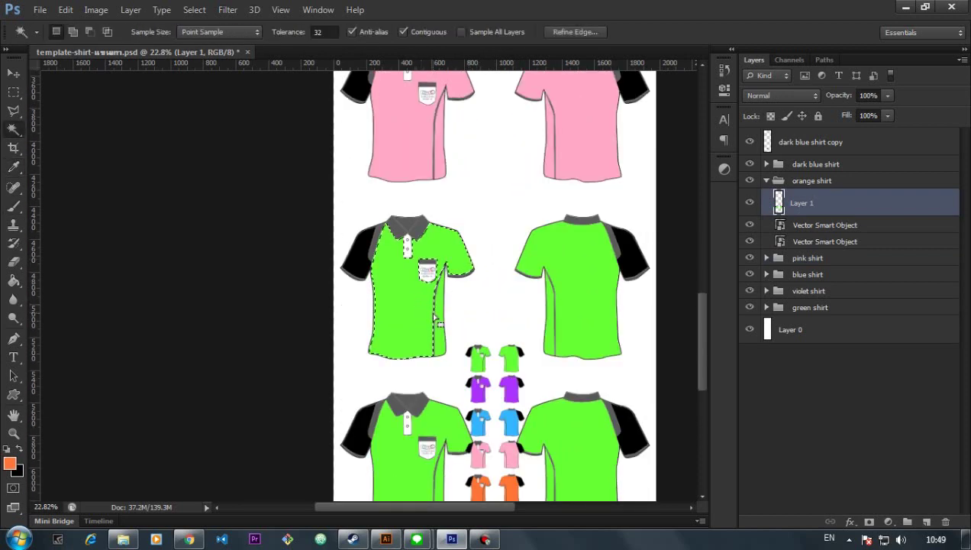
shift+click(549, 341)
shift+click(549, 341)
- Paint the selected panels of the fifth shirt orange with the Brush, front and back, and clear the selection
key(b)
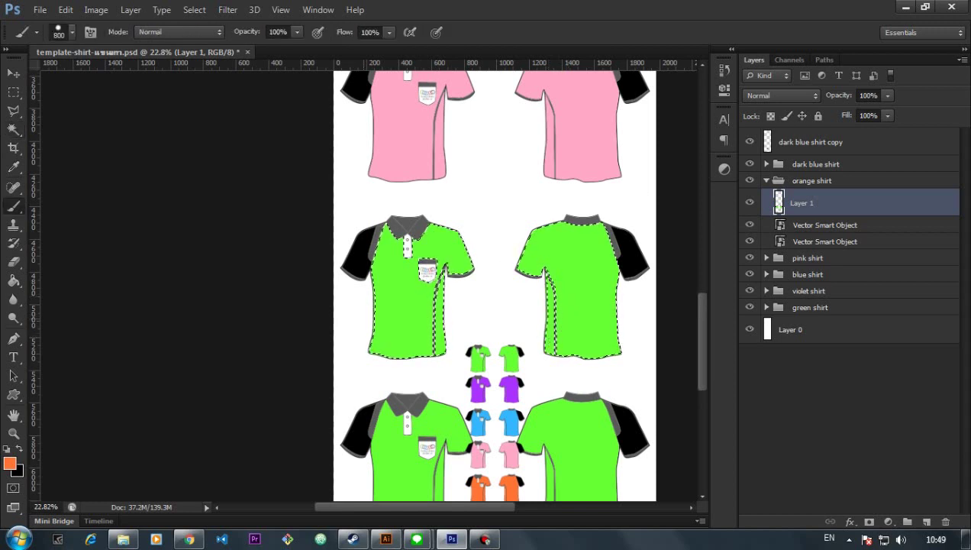
drag(549, 341, 345, 235)
key(ctrl+d)
- Collapse the orange shirt group, expand the dark blue shirt group and make its Layer 1 the active layer
scroll(495, 283, down, 4)
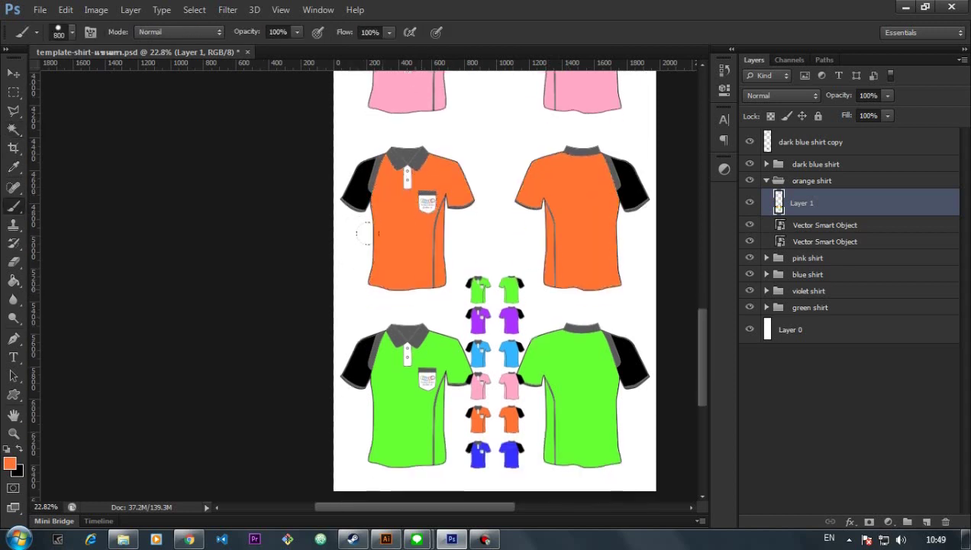
scroll(432, 256, down, 1)
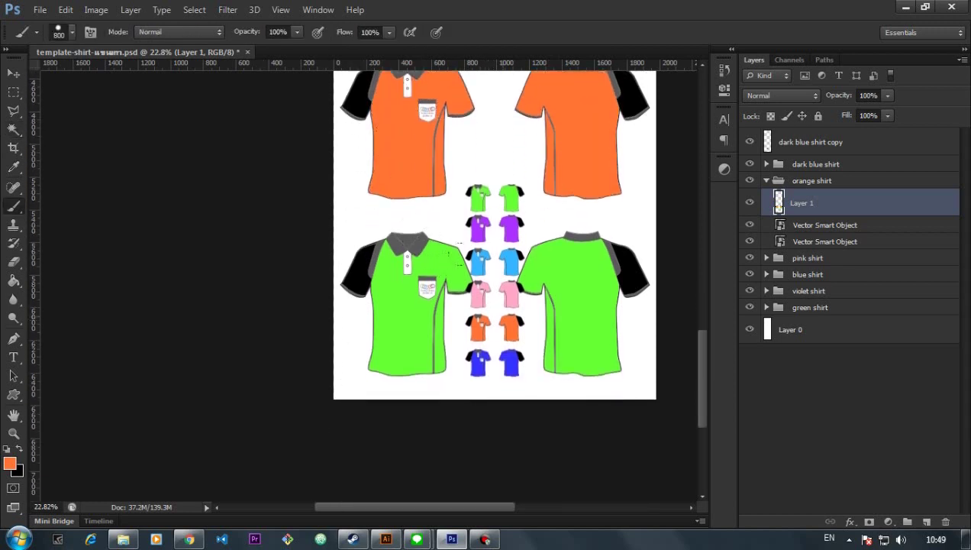
click(766, 181)
click(767, 164)
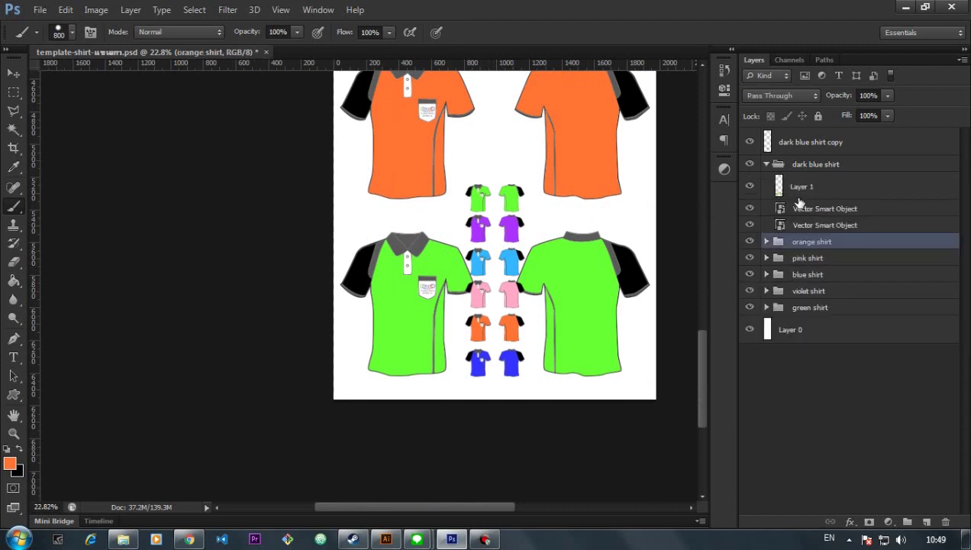
click(794, 189)
- Sample dark blue as the foreground color from the small dark blue reference shirt
key(i)
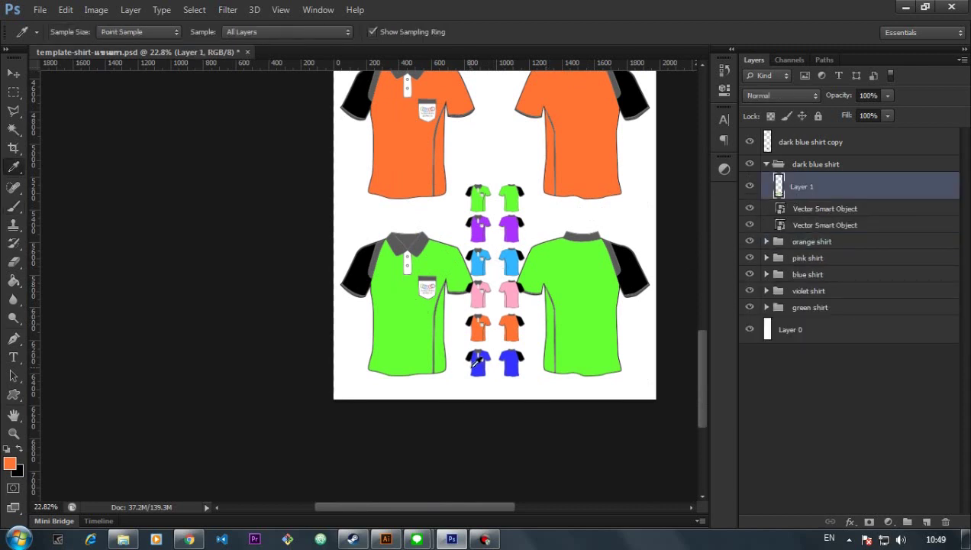
key(w)
key(b)
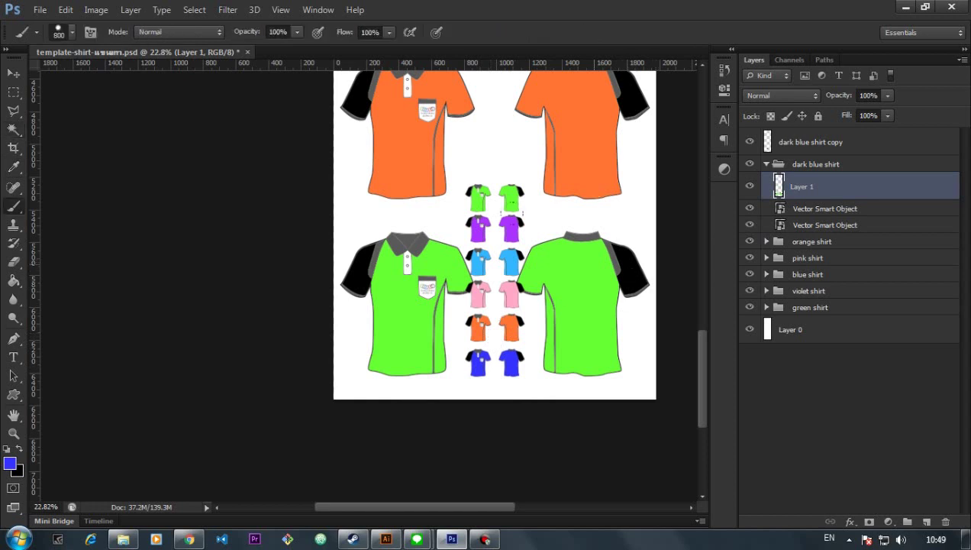
- Select the green front, back and side panels of the sixth shirt with the Magic Wand
key(w)
click(432, 336)
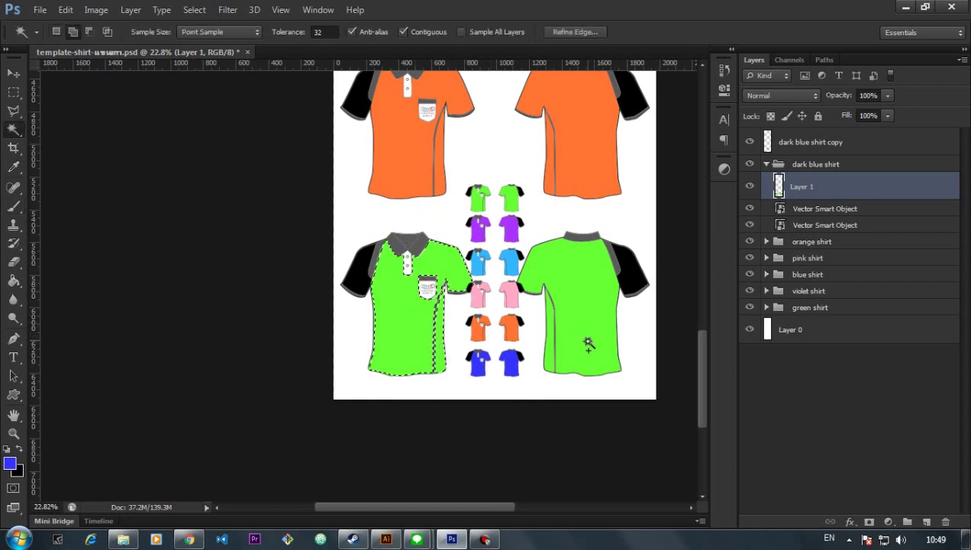
shift+click(548, 359)
shift+click(548, 357)
- Paint the selected panels of the sixth shirt dark blue with the Brush, front and back, and clear the selection
key(b)
drag(565, 336, 427, 267)
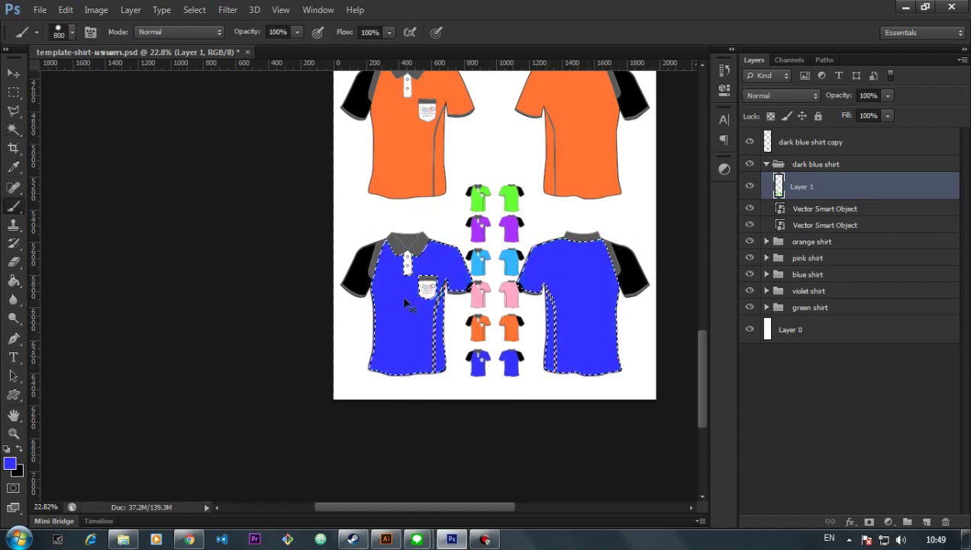
key(ctrl+d)
- Delete the dark blue shirt copy layer that holds the small colored reference shirts
click(791, 150)
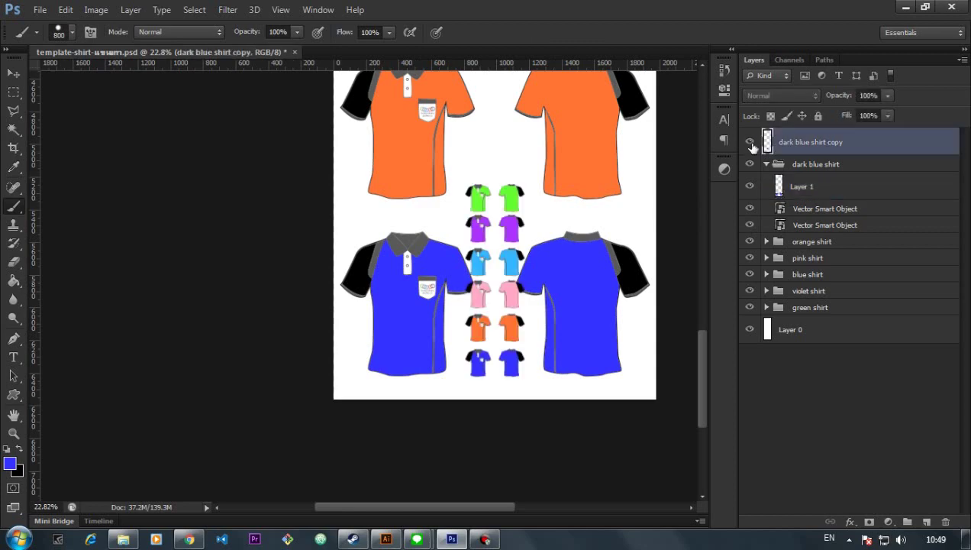
key(Delete)
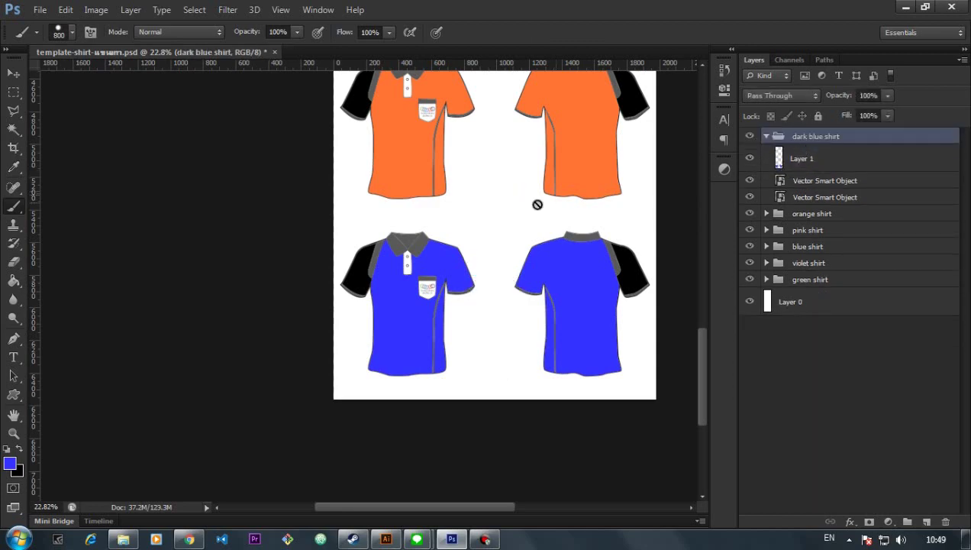
scroll(538, 204, up, 2)
- Inspect the front shirt outline of template-shirt-2.ai up close in Illustrator and return to the shirt template in Photoshop
click(387, 539)
scroll(429, 374, down, 1)
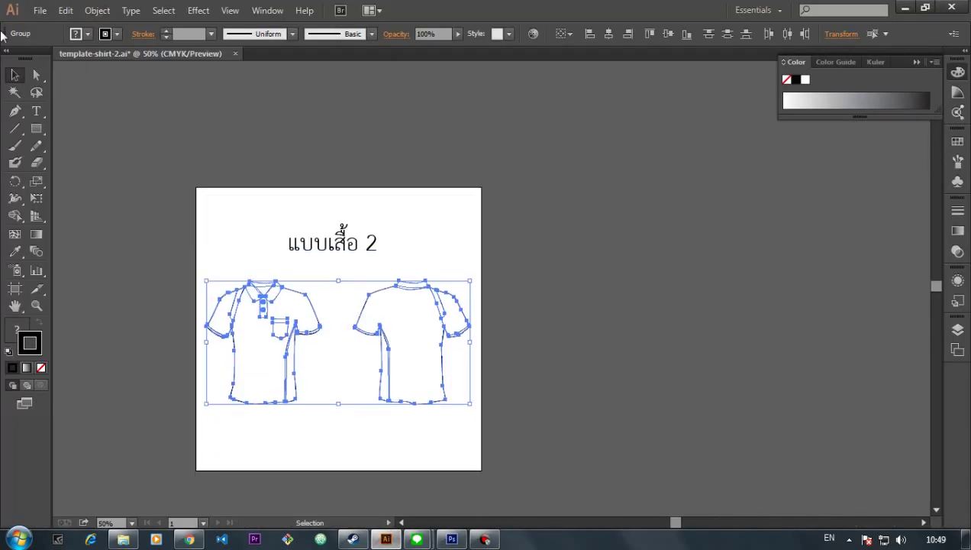
click(236, 267)
scroll(283, 382, left, 4)
scroll(323, 406, up, 4)
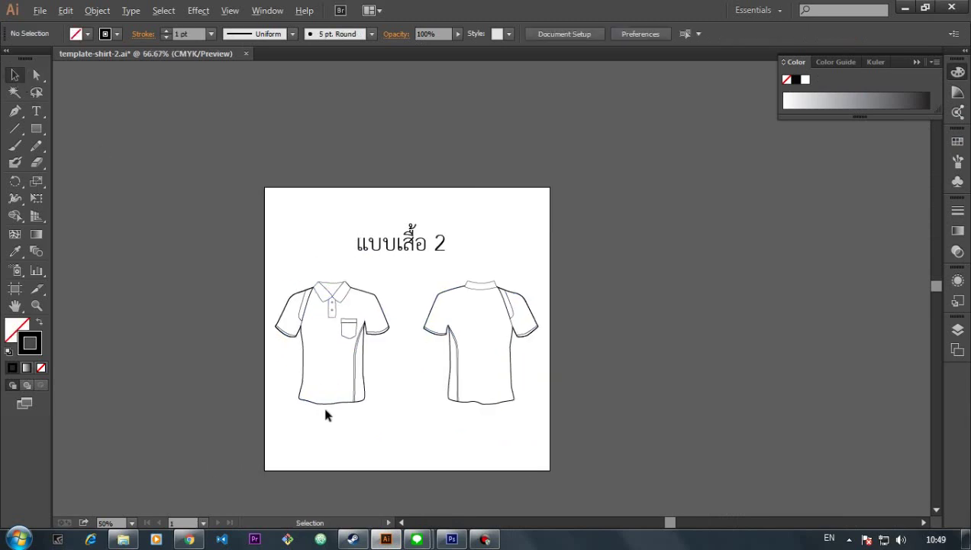
scroll(378, 347, up, 4)
click(392, 187)
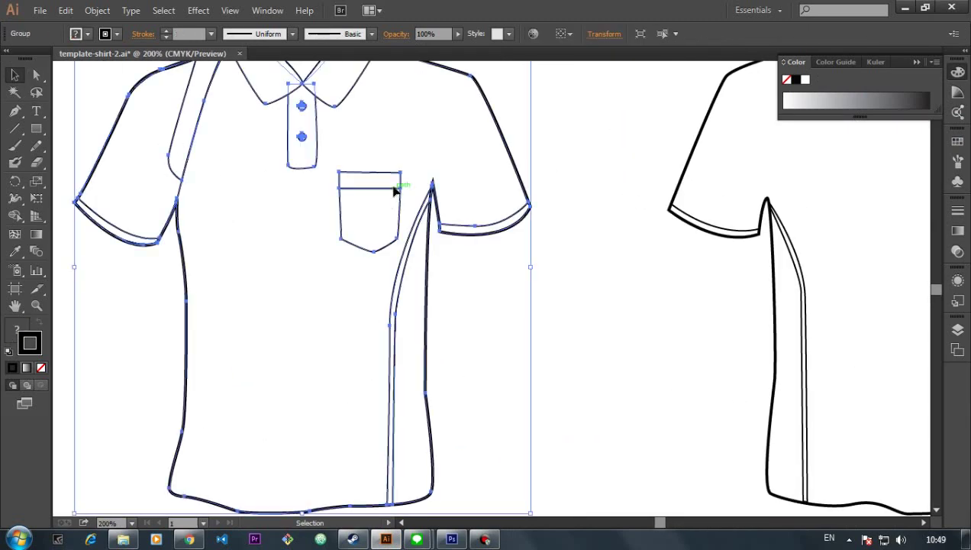
click(577, 293)
click(451, 539)
- Look over the recolored shirts and save the shirt template document
scroll(531, 321, up, 2)
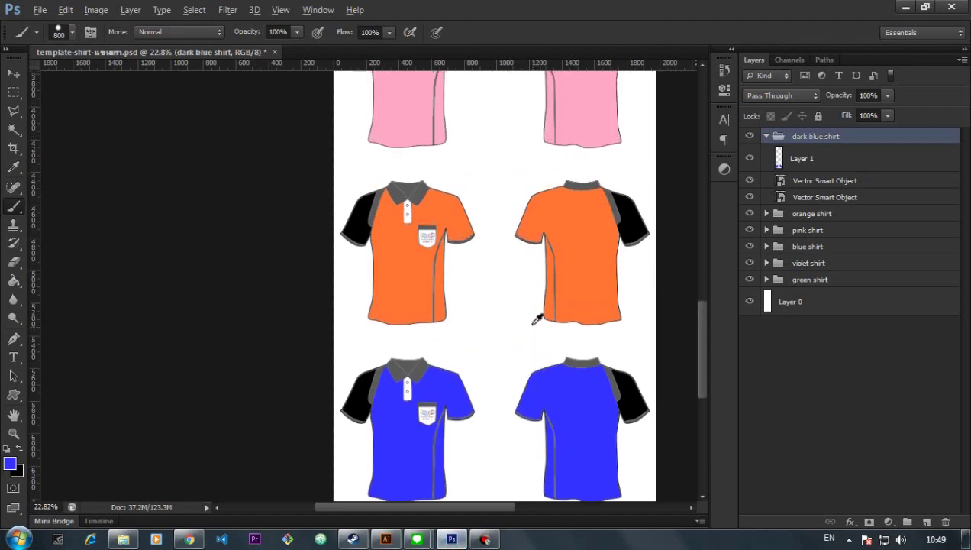
scroll(589, 215, up, 4)
scroll(578, 162, down, 4)
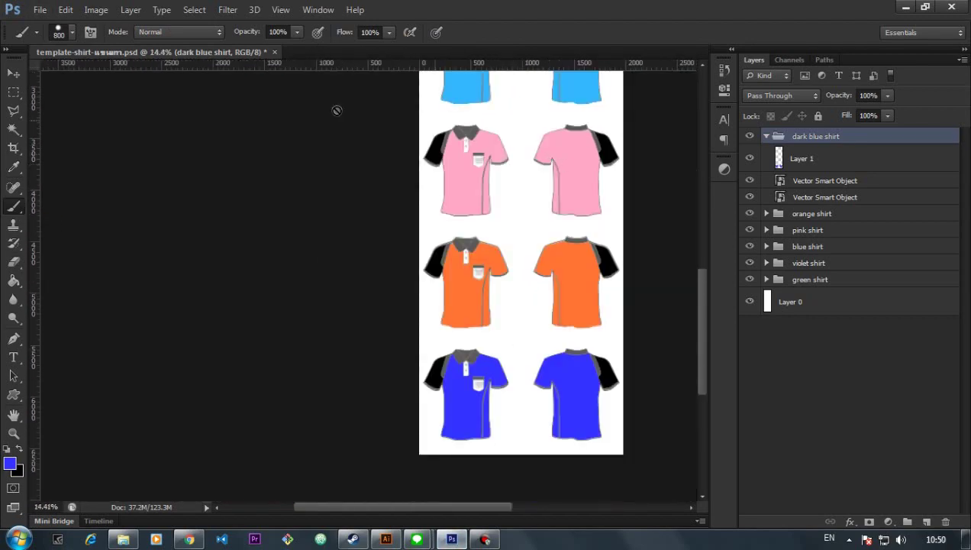
scroll(337, 110, up, 1)
click(40, 9)
click(71, 167)
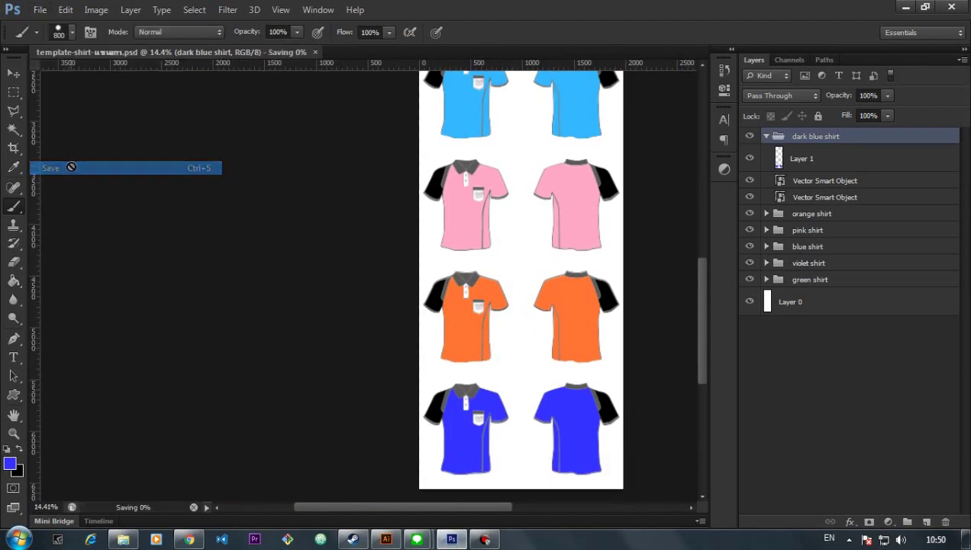
scroll(503, 223, up, 1)
scroll(510, 252, right, 1)
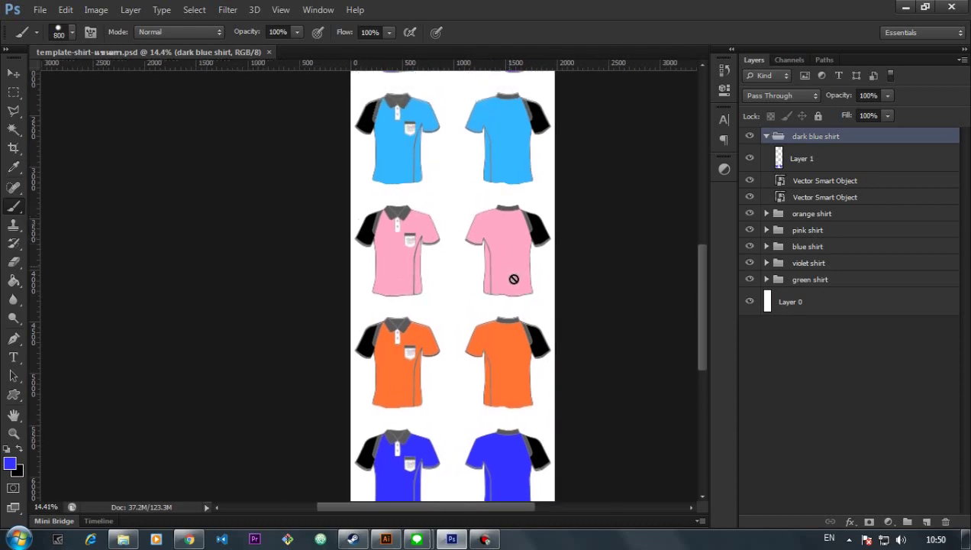